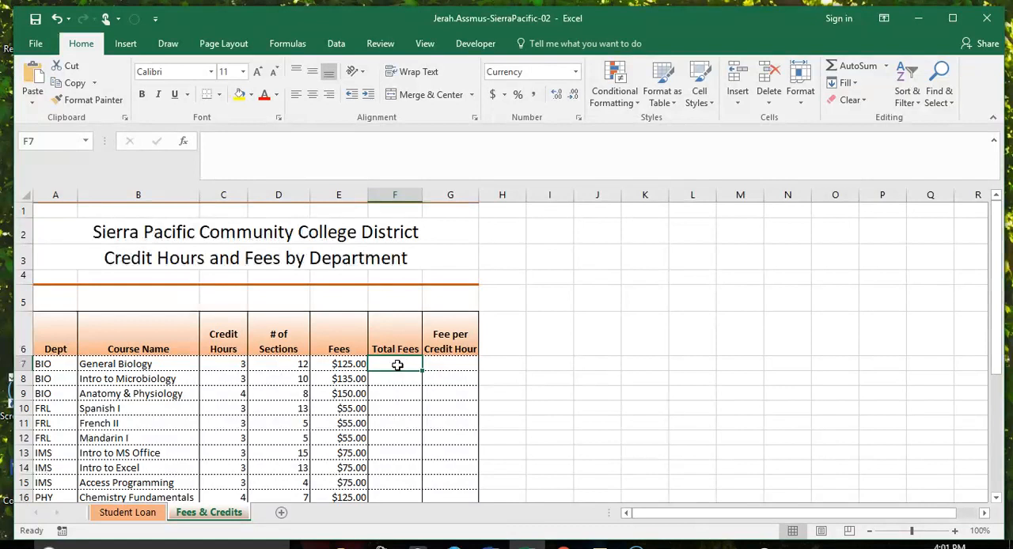
Step: Calculate General Biology's Total Fees in F7 with the formula =C7*D7*E7
type("=")
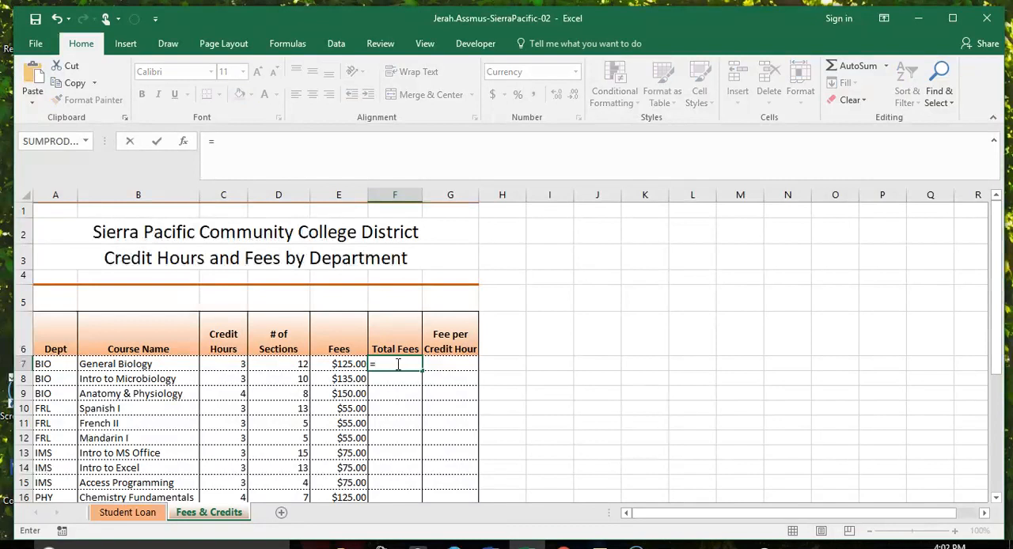
left_click(236, 364)
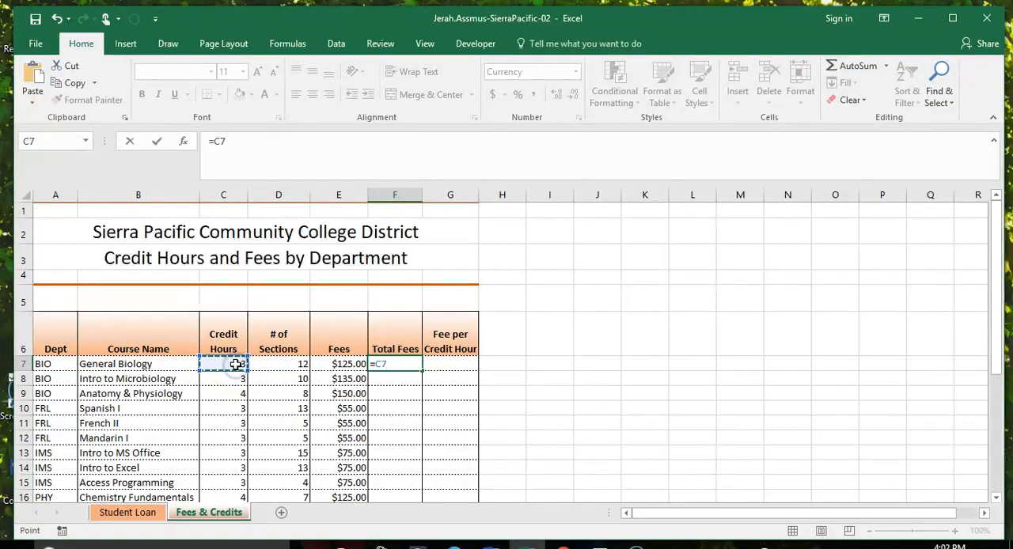
type("*")
left_click(275, 364)
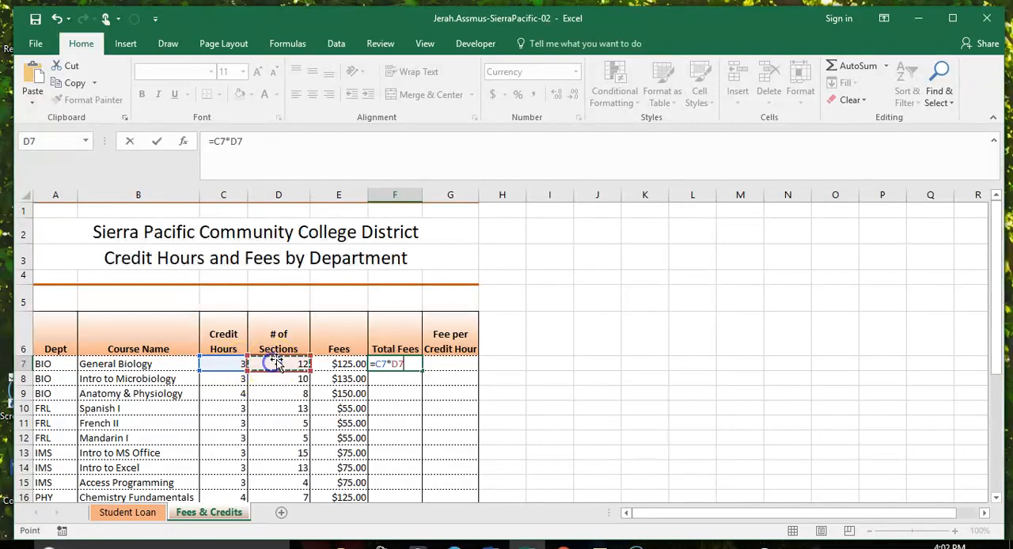
type("*")
left_click(342, 365)
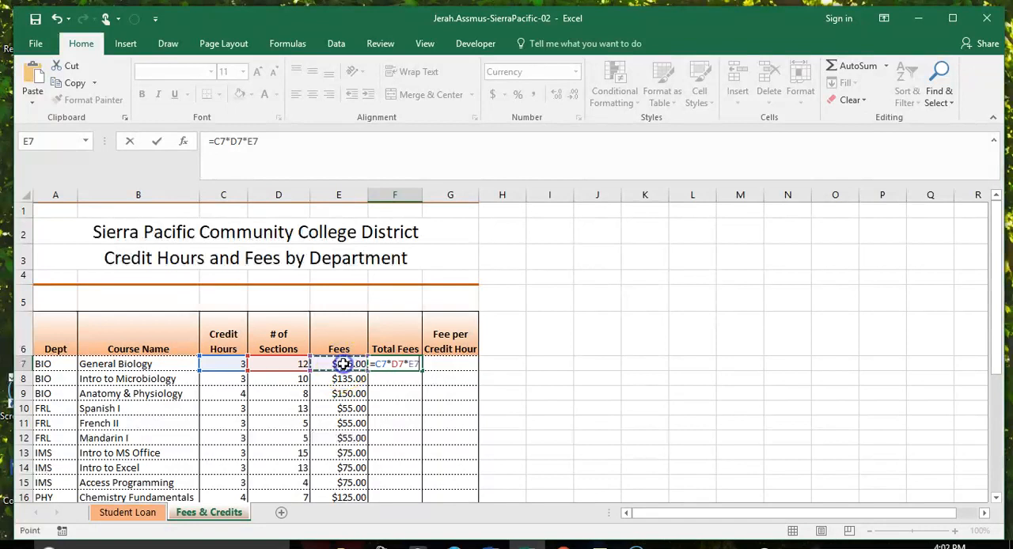
key("Return")
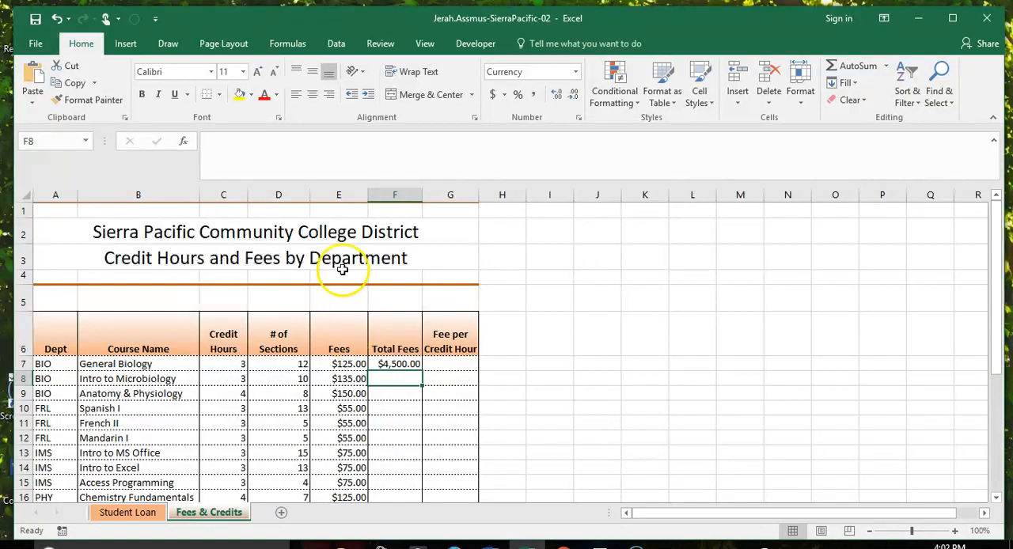
left_click(402, 365)
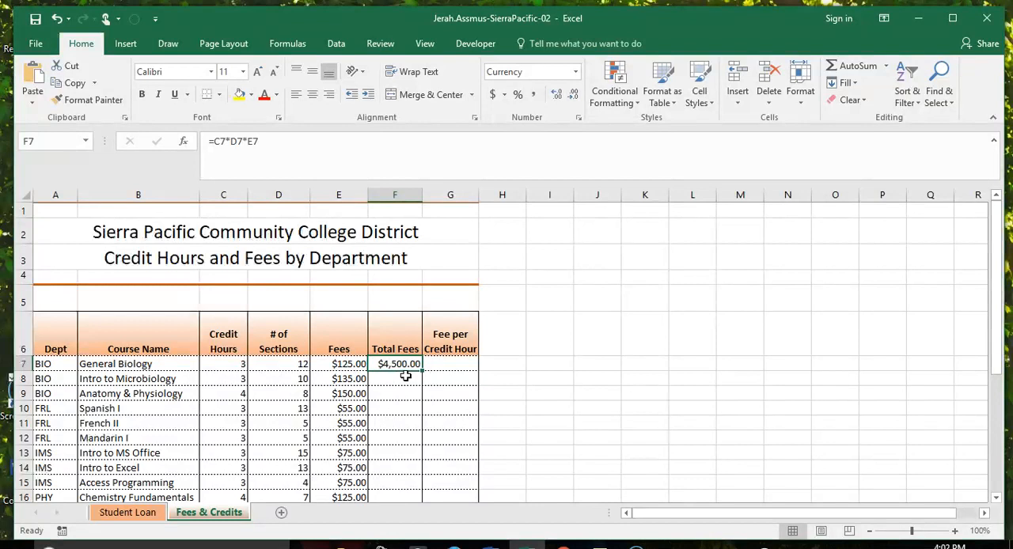
Step: Calculate General Biology's Fee per Credit Hour in G7 with =F7/(C7*D7*$C$20), using an absolute reference to the Average Enrollment cell
left_click(449, 365)
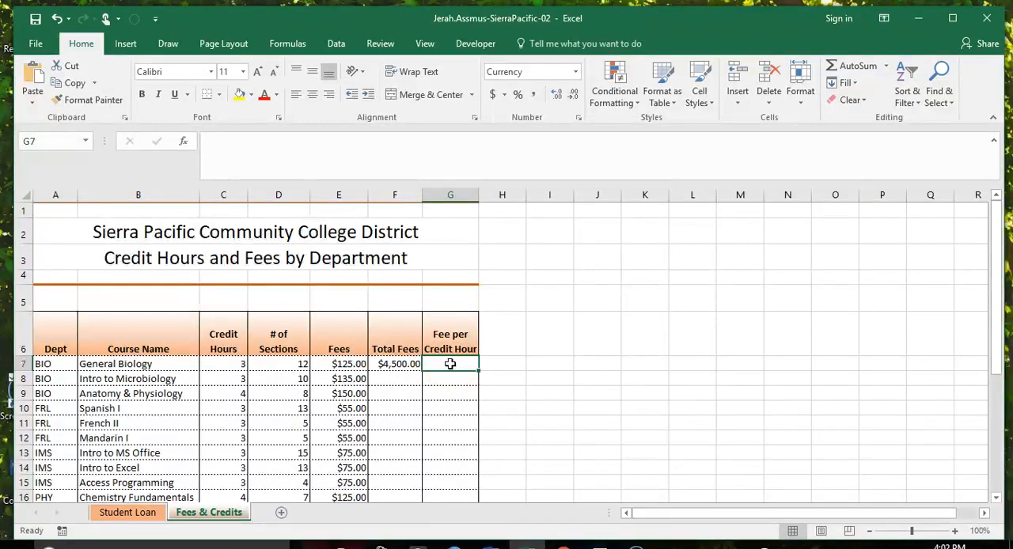
type("=")
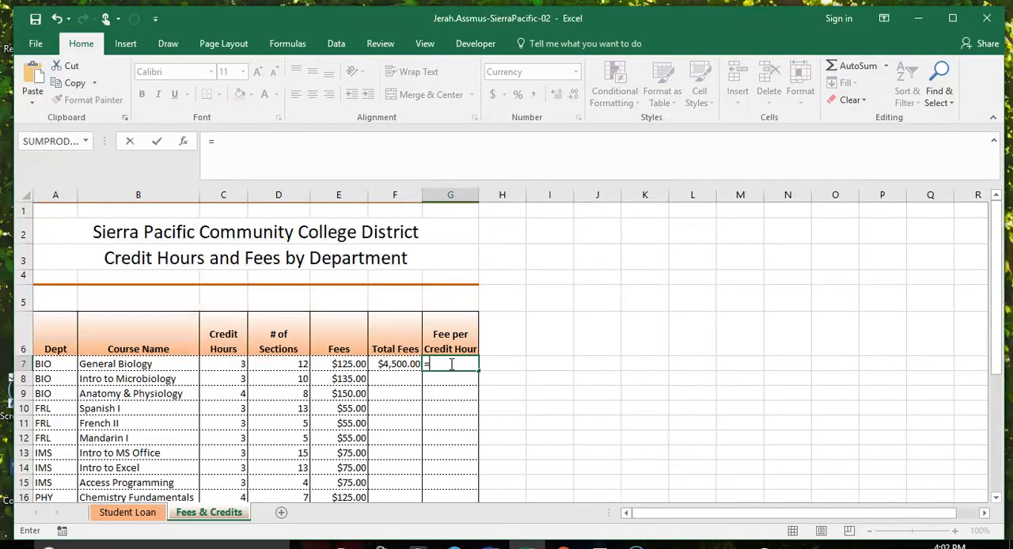
left_click(400, 364)
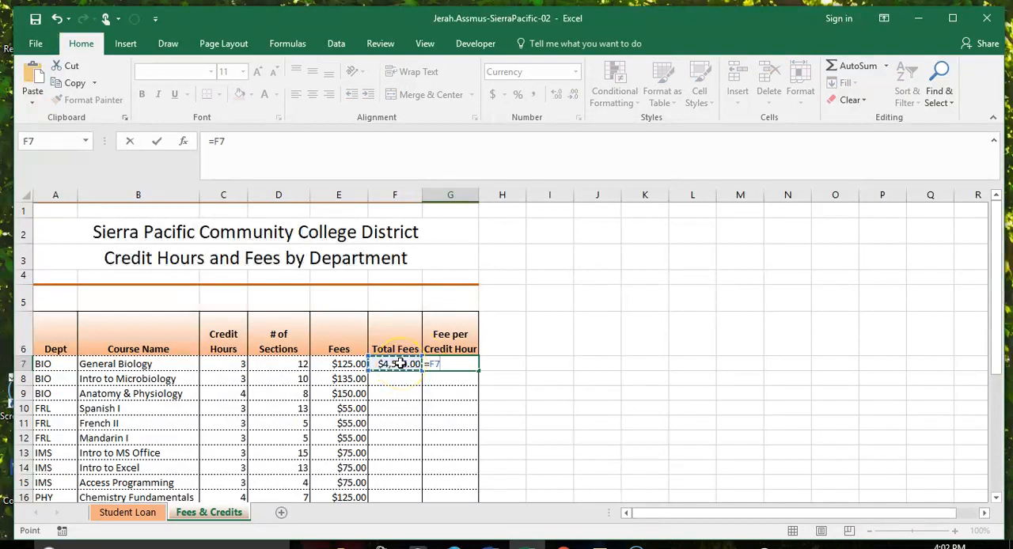
type("/(")
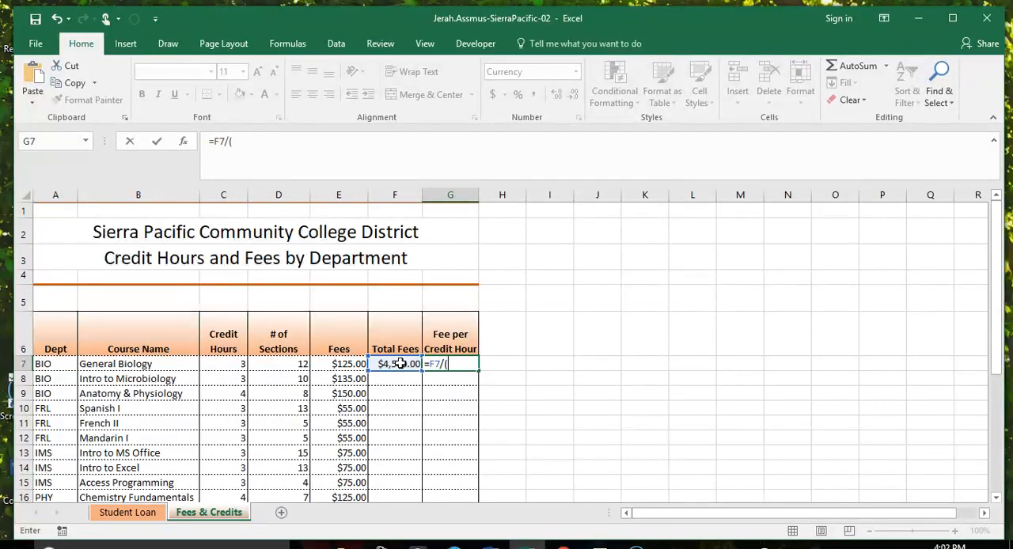
left_click(236, 366)
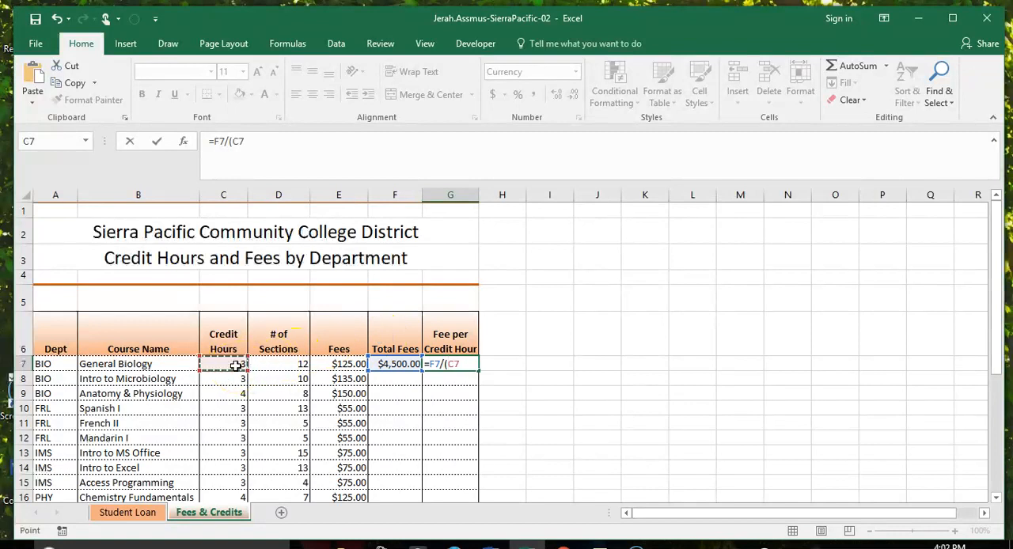
type("*")
left_click(287, 365)
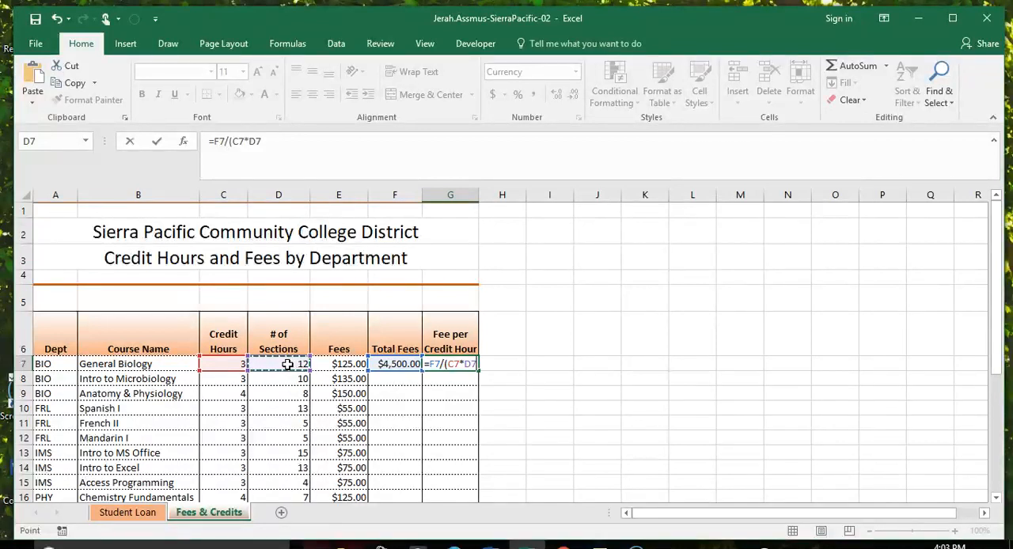
type("*")
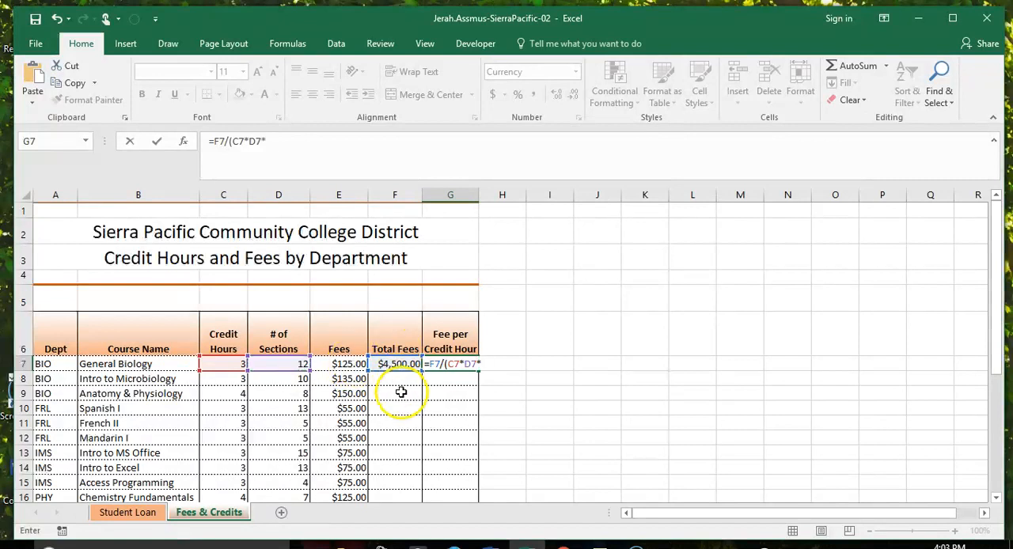
scroll(396, 396, "down", 2)
left_click(219, 403)
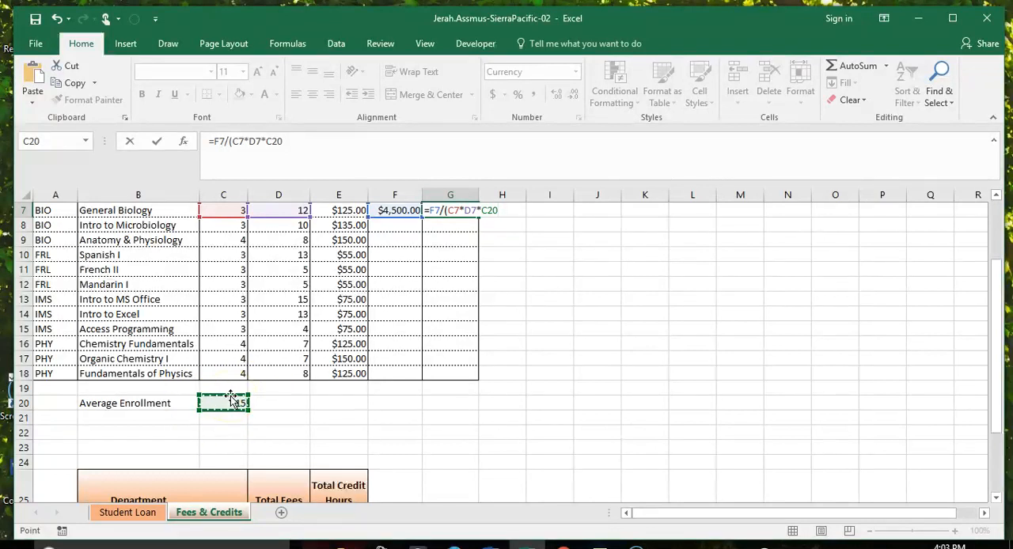
key("F4")
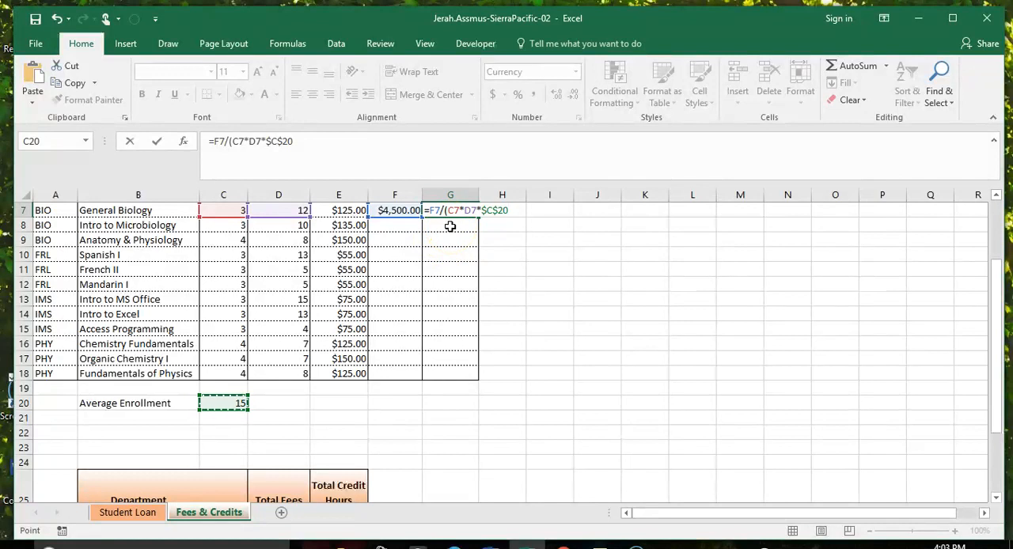
key("Return")
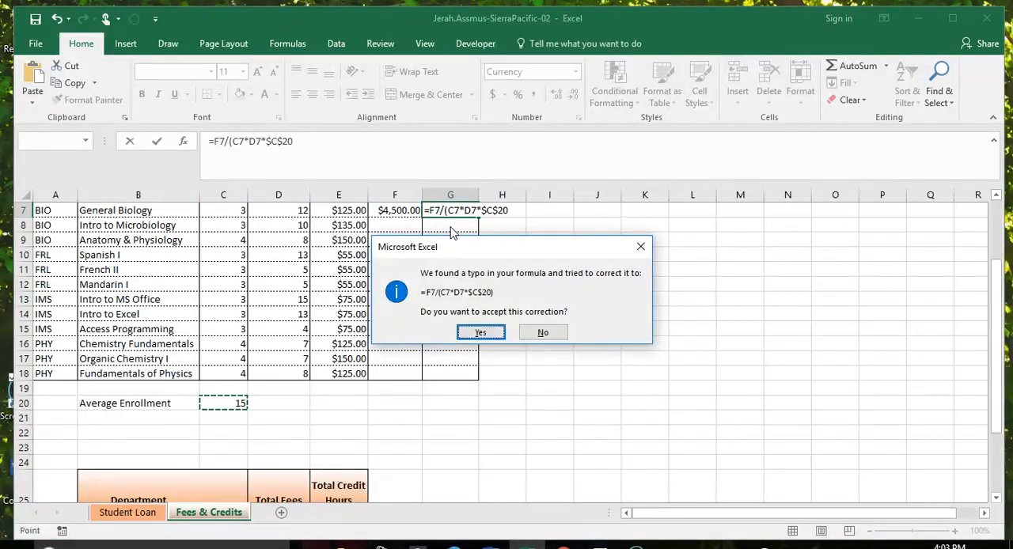
left_click(483, 333)
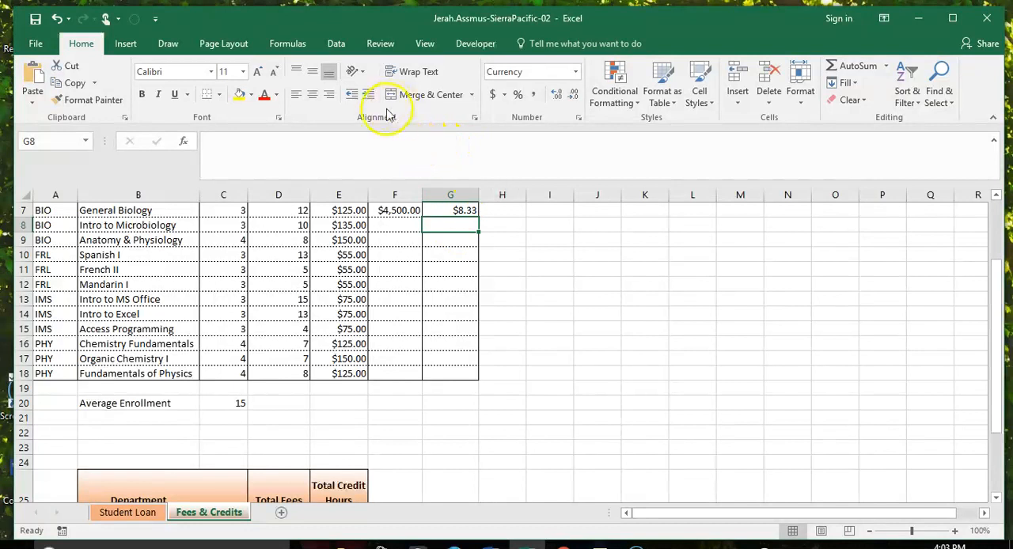
Step: Copy the F7:G7 formulas down through row 18 and apply the Currency format to the filled range
left_click_drag(395, 210, 459, 210)
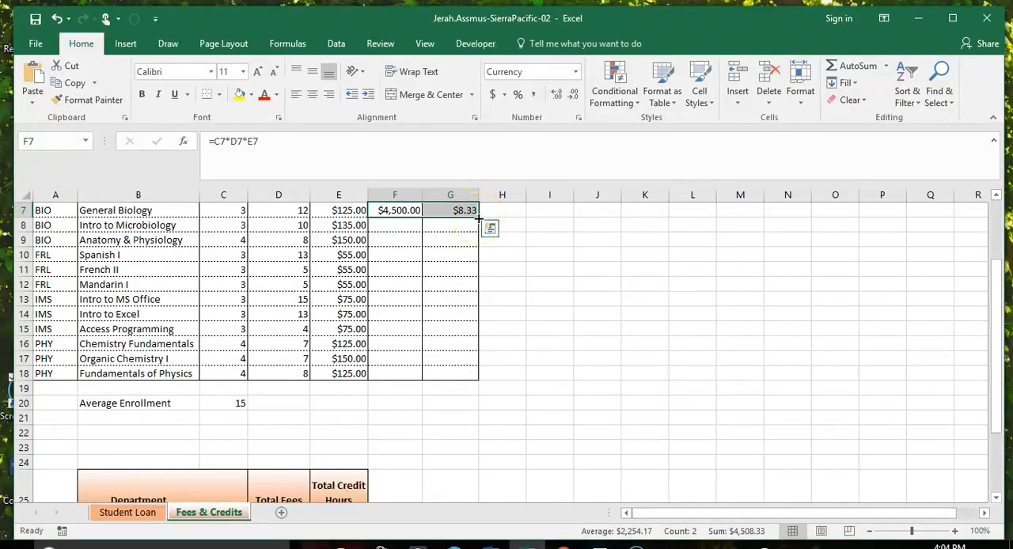
left_click_drag(479, 219, 472, 377)
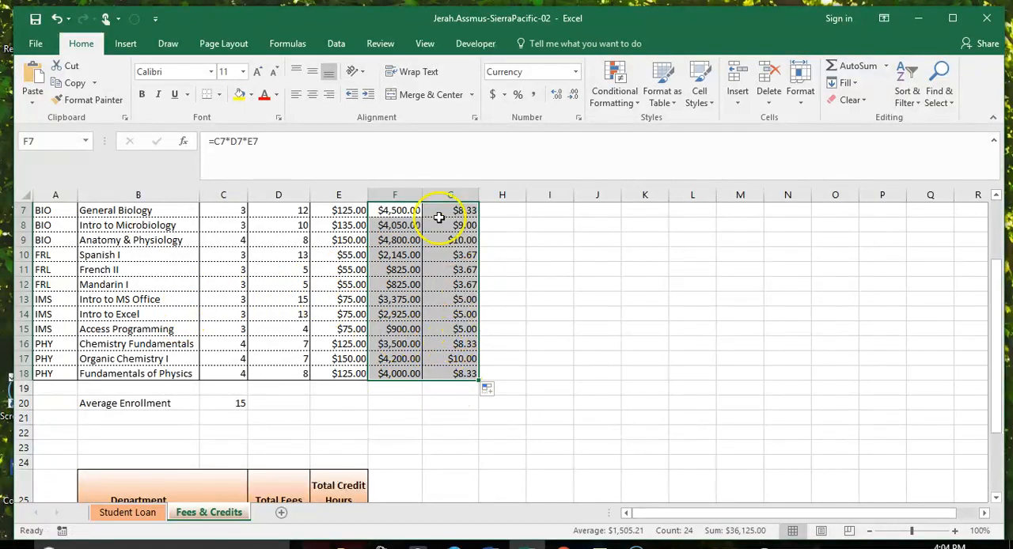
left_click(578, 73)
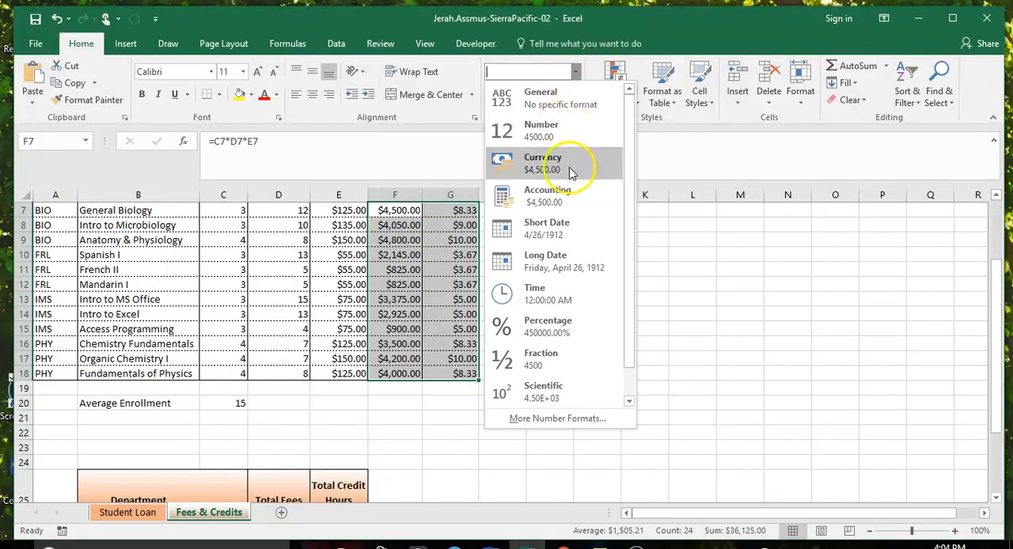
left_click(571, 173)
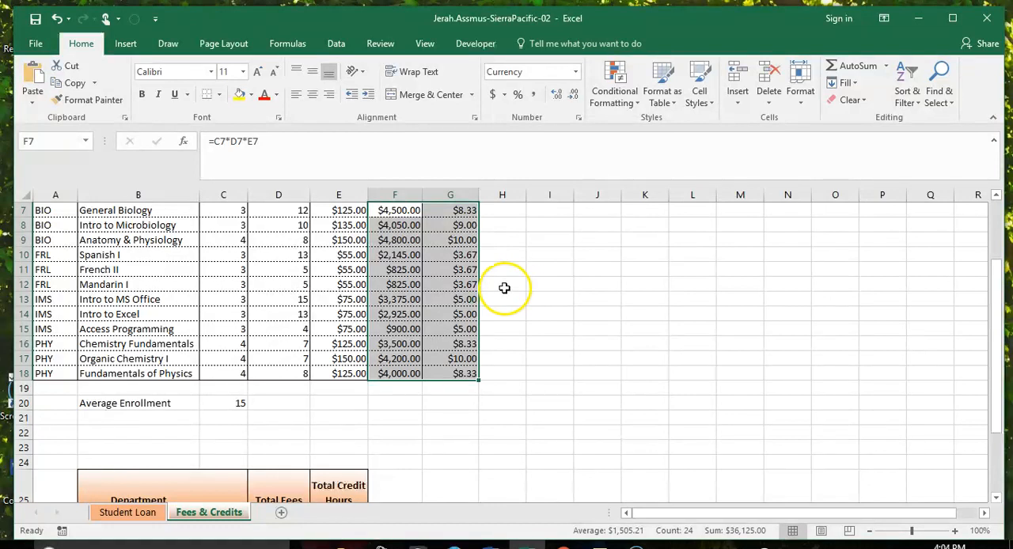
left_click(504, 286)
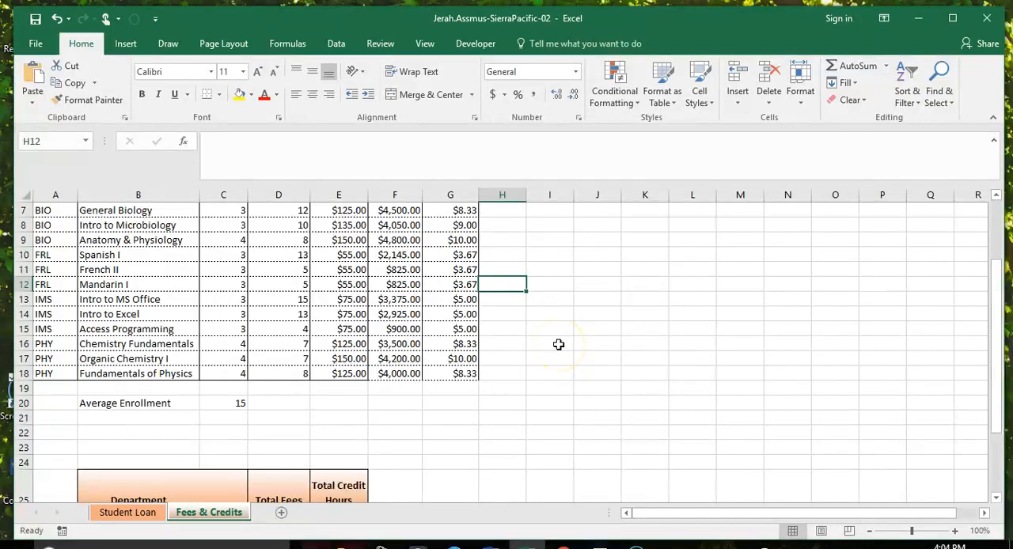
Step: Add a bottom border to F18:G18, the last row of the course table's fee columns
left_click(449, 407)
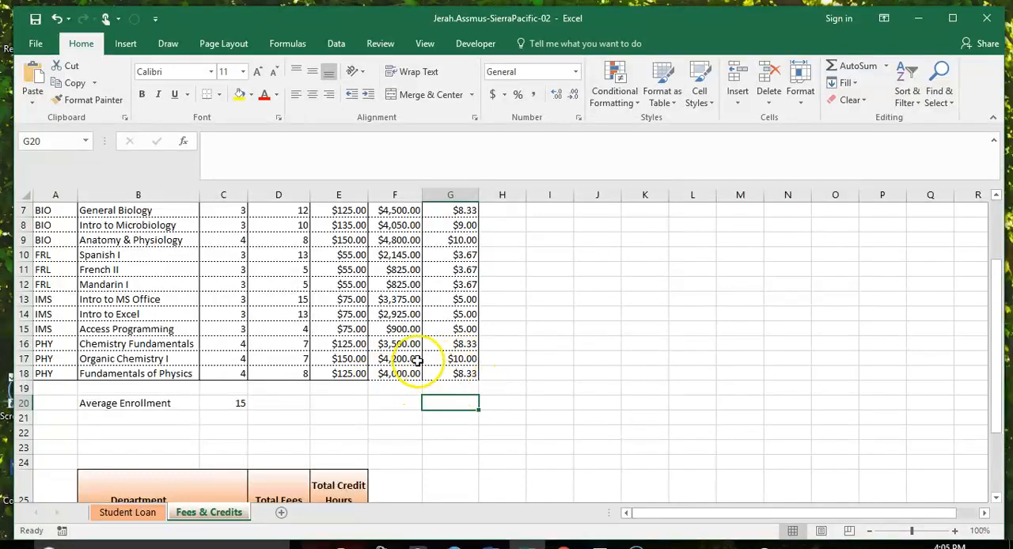
left_click_drag(400, 373, 435, 374)
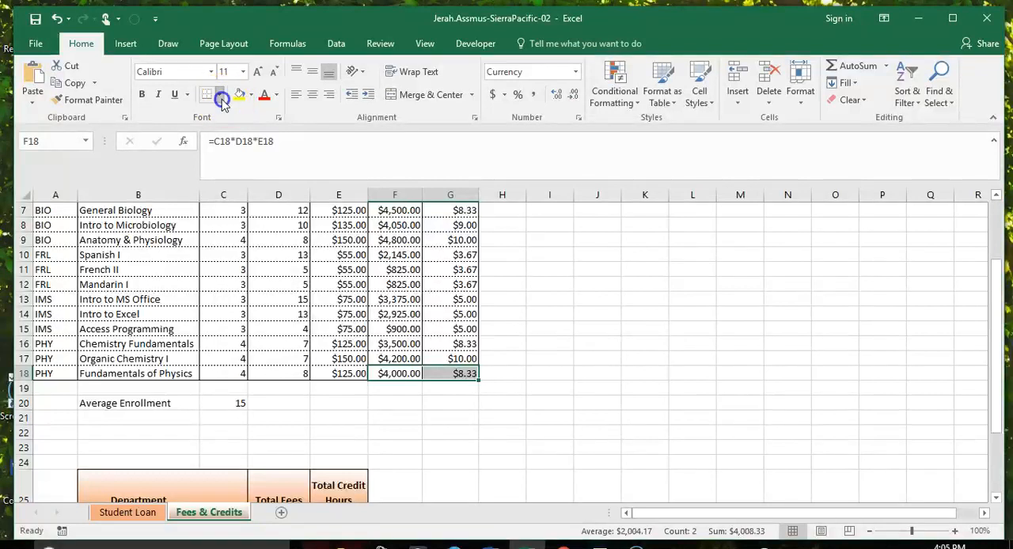
left_click(220, 96)
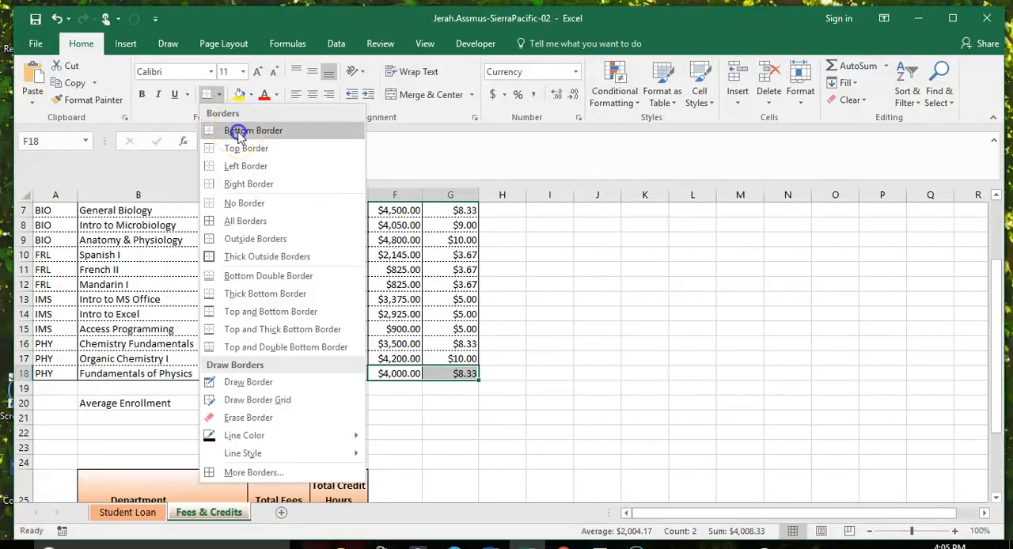
left_click(239, 133)
left_click(413, 430)
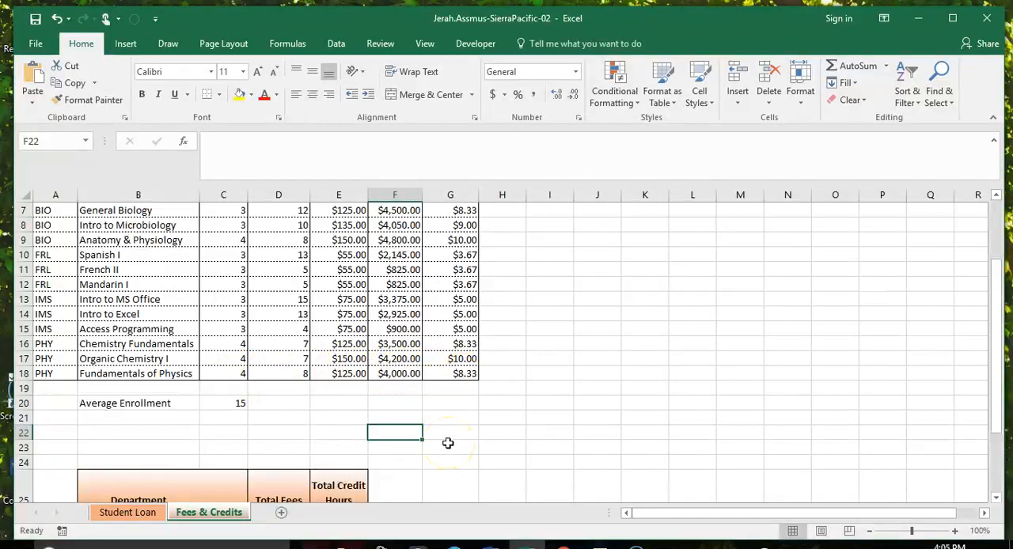
Step: Select the Biological Science Total Fees cell D26 and compare the department summary table with the department codes in the course table
scroll(448, 444, "down", 4)
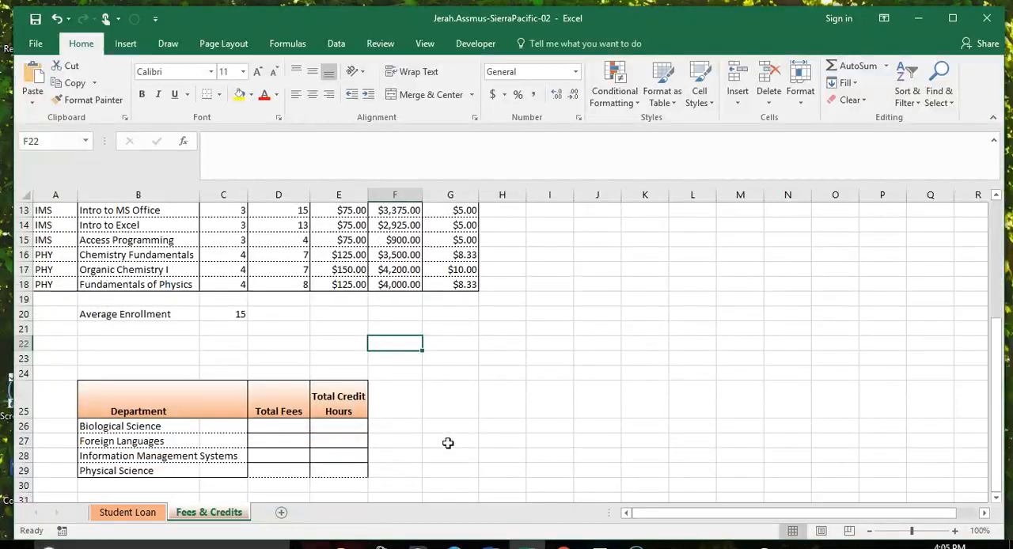
scroll(449, 441, "up", 1)
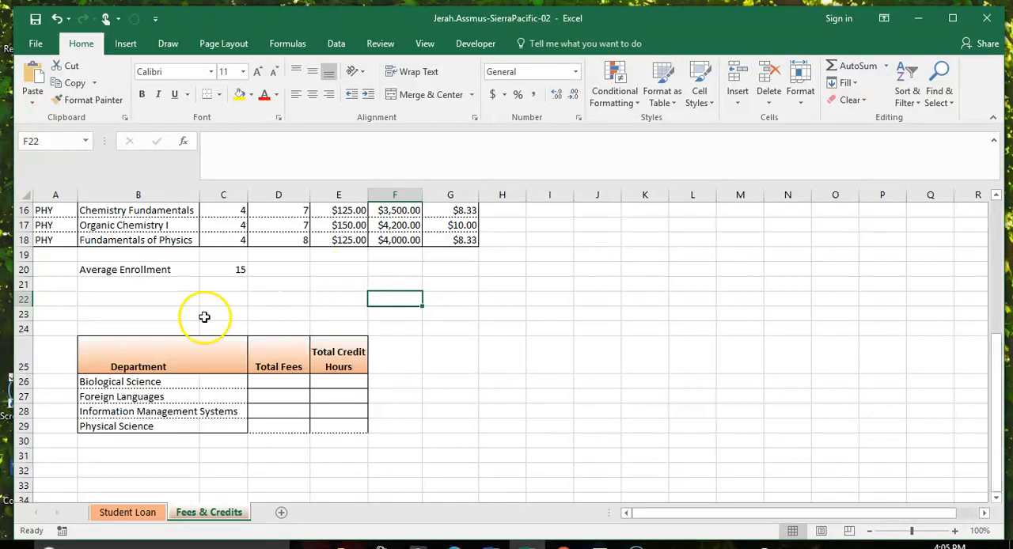
left_click(271, 383)
scroll(482, 425, "up", 1)
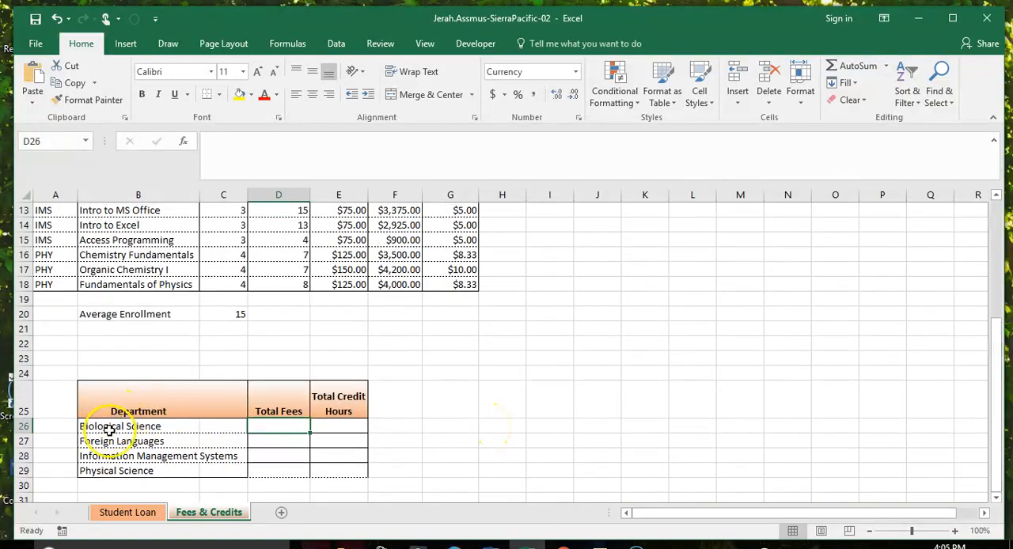
scroll(211, 421, "up", 2)
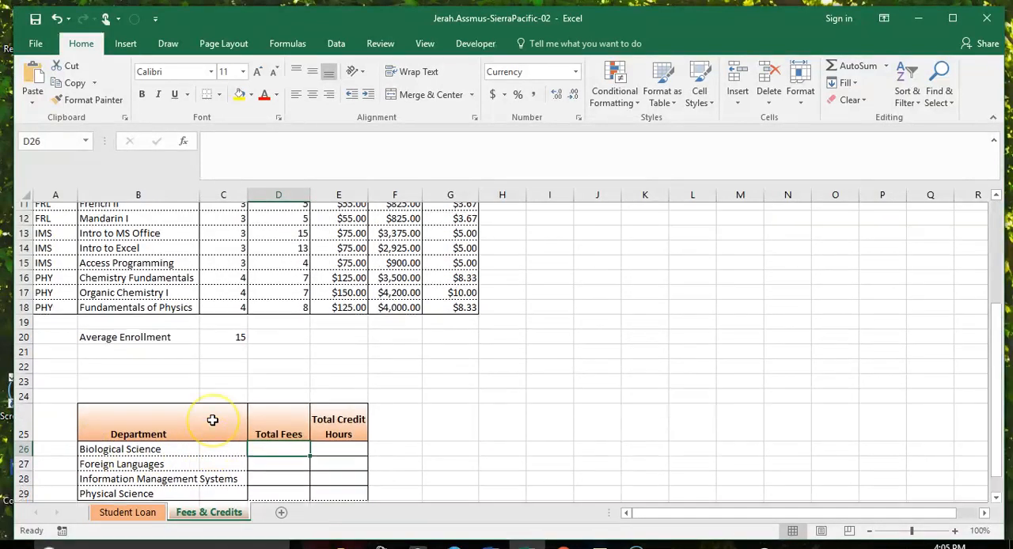
scroll(213, 420, "up", 2)
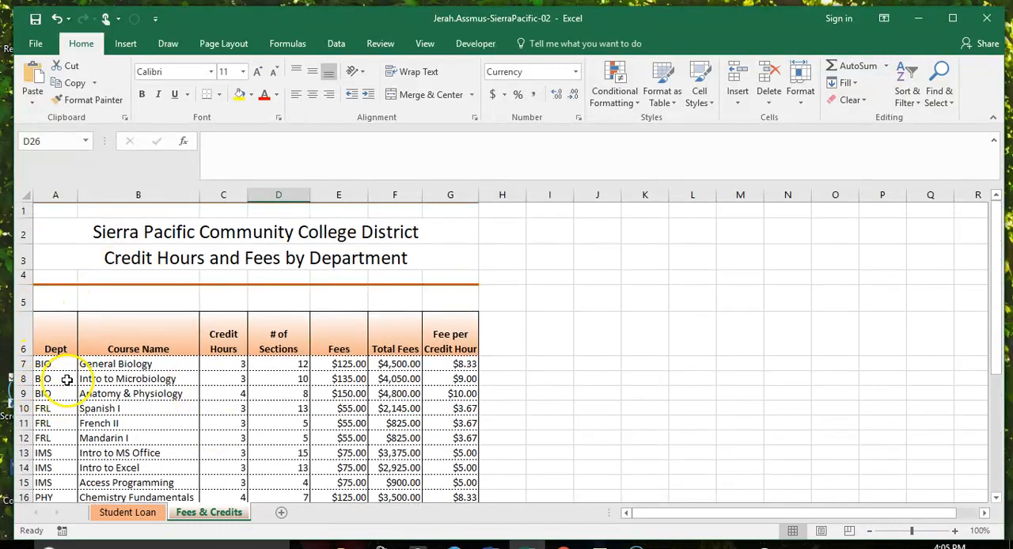
scroll(167, 385, "down", 3)
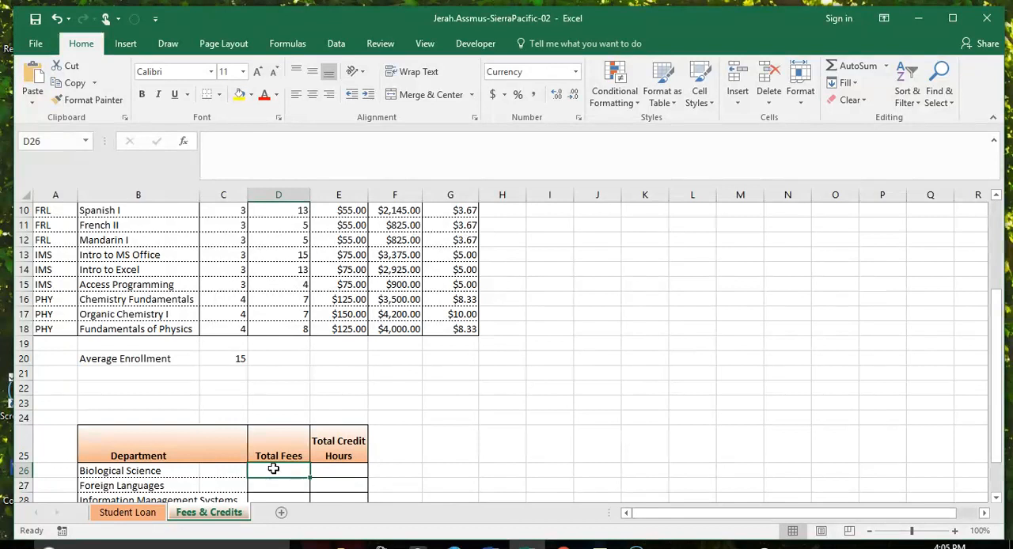
left_click(284, 44)
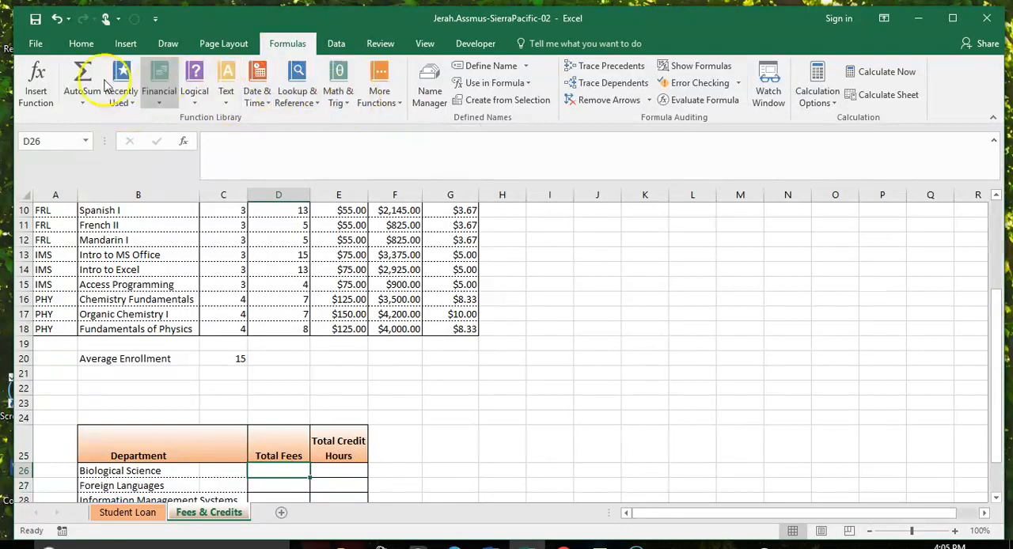
left_click(31, 92)
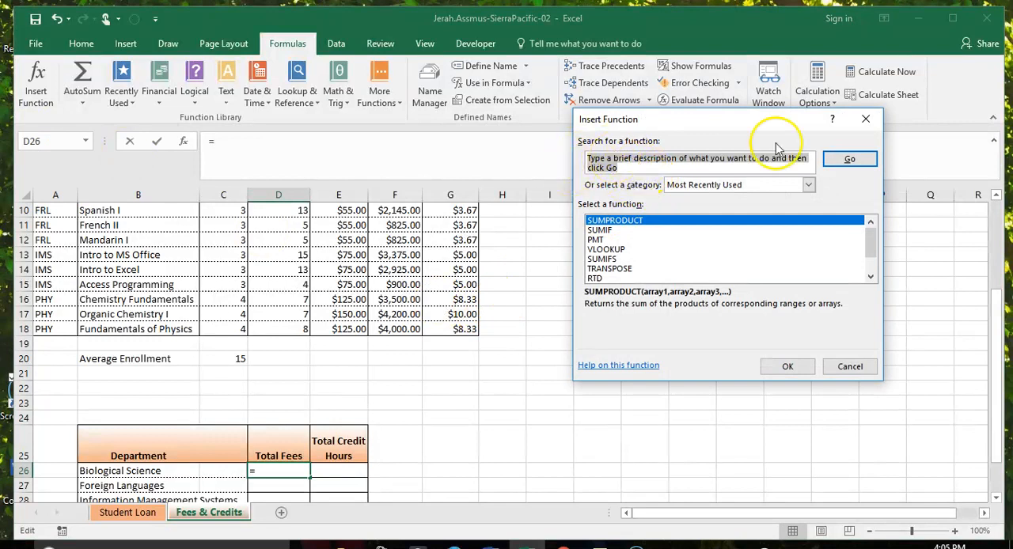
left_click(867, 120)
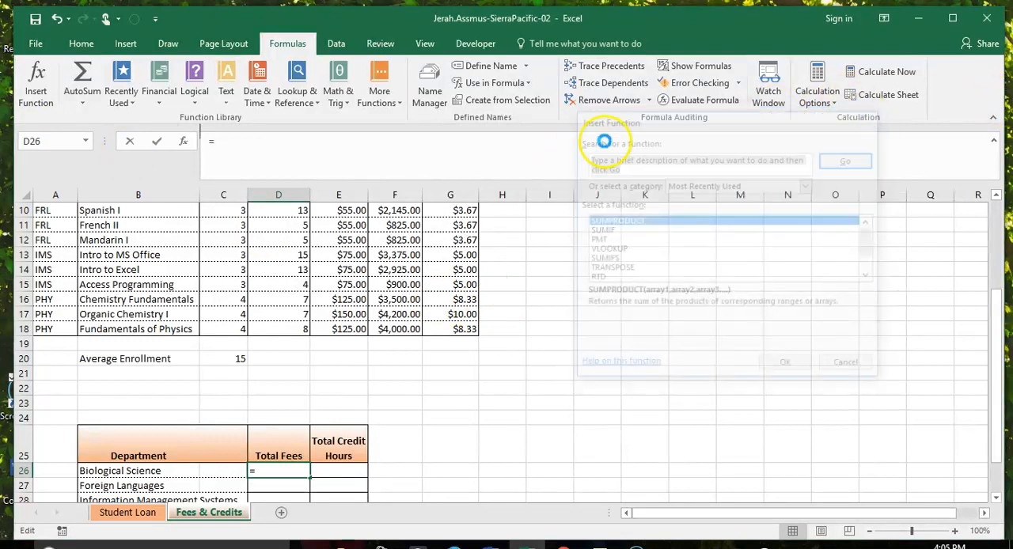
Step: Start a SUMIF function in the Biological Science Total Fees cell D26 and open its function arguments
left_click(340, 93)
scroll(401, 326, "down", 8)
scroll(401, 326, "down", 4)
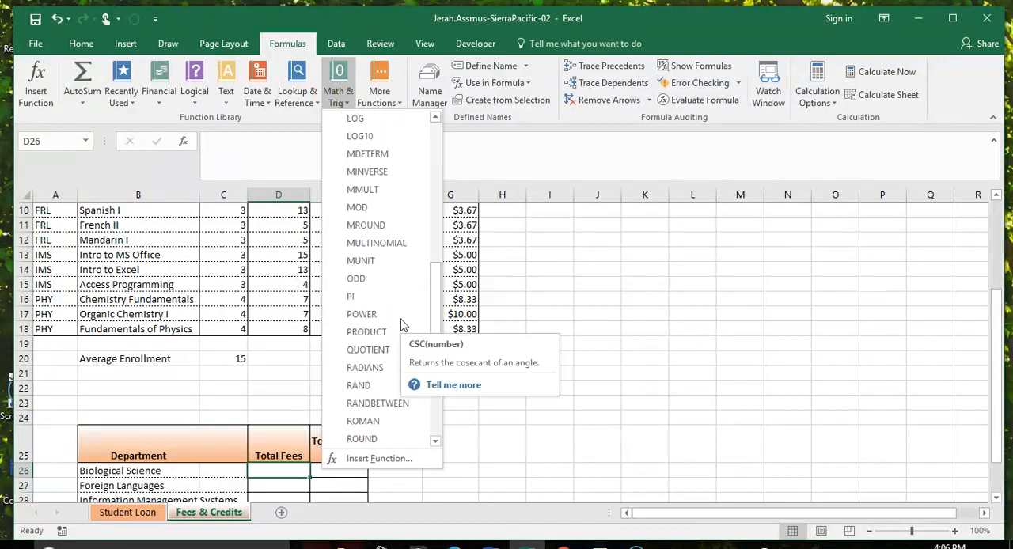
scroll(412, 415, "down", 3)
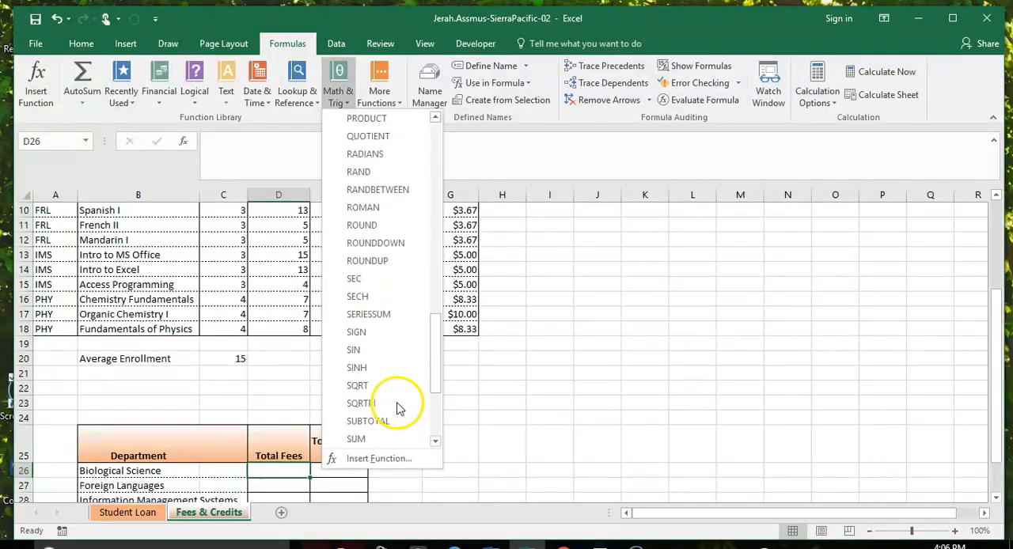
scroll(388, 388, "down", 2)
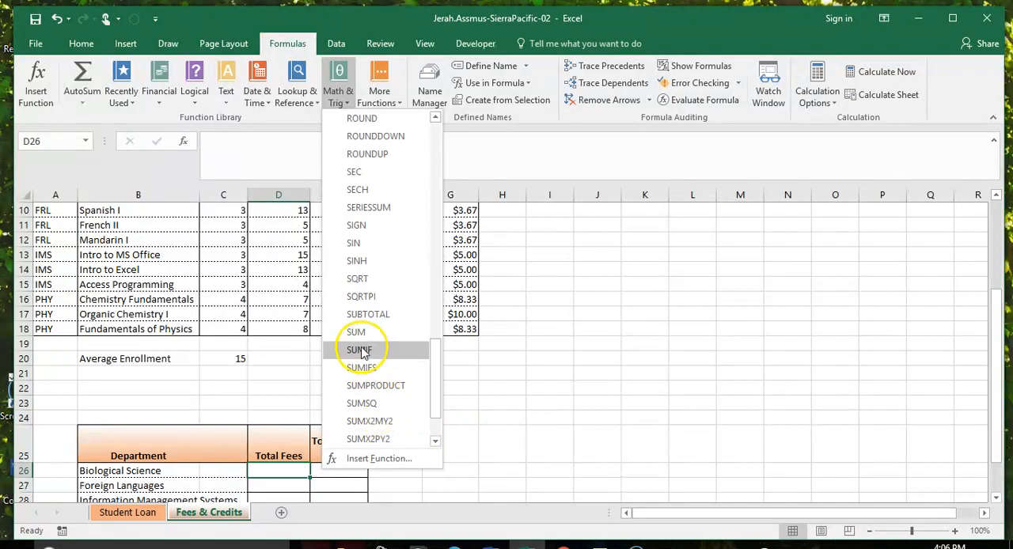
left_click(370, 354)
left_click_drag(683, 144, 705, 155)
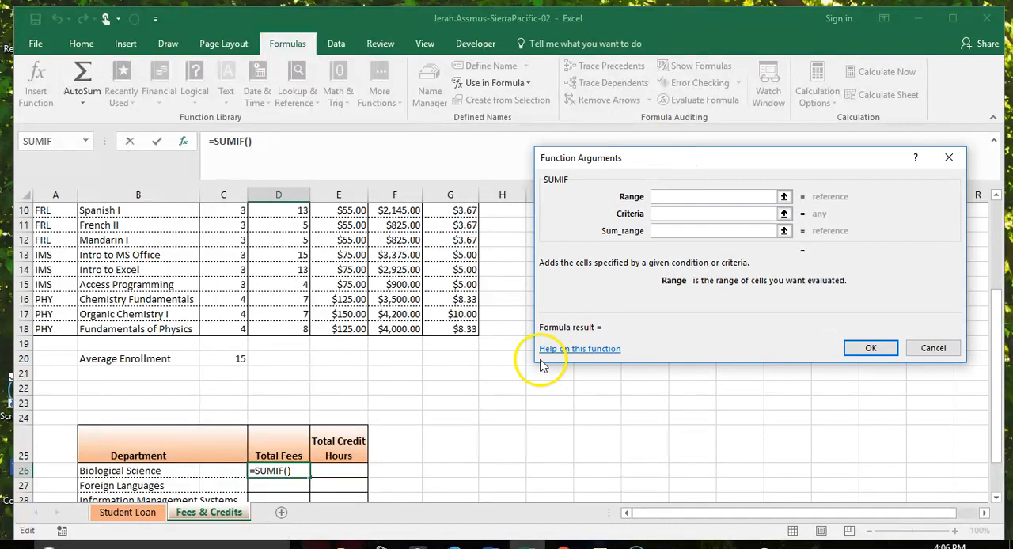
Step: Set the SUMIF range to the absolute reference $A$7:$G$18 and the criteria to bio
scroll(502, 373, "up", 2)
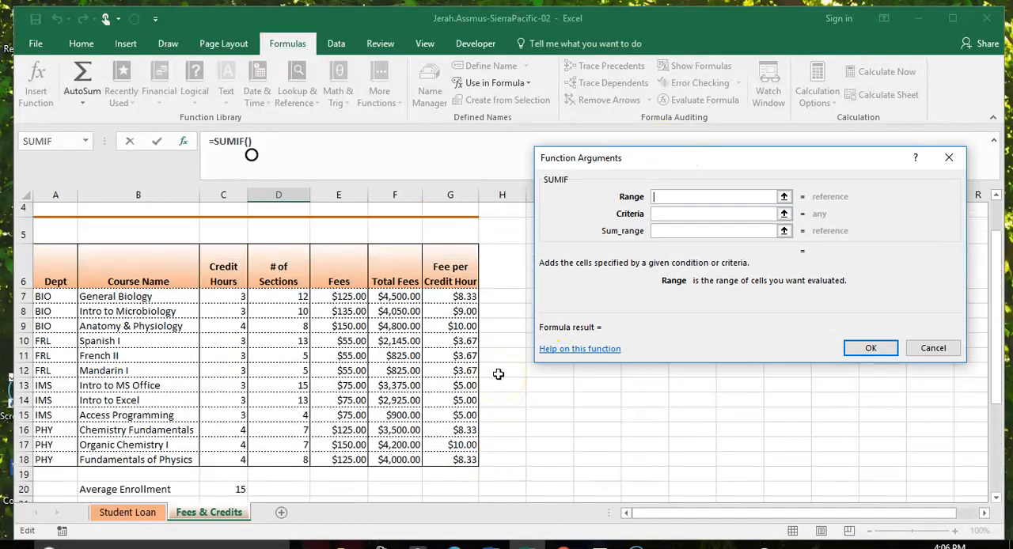
left_click_drag(49, 295, 448, 459)
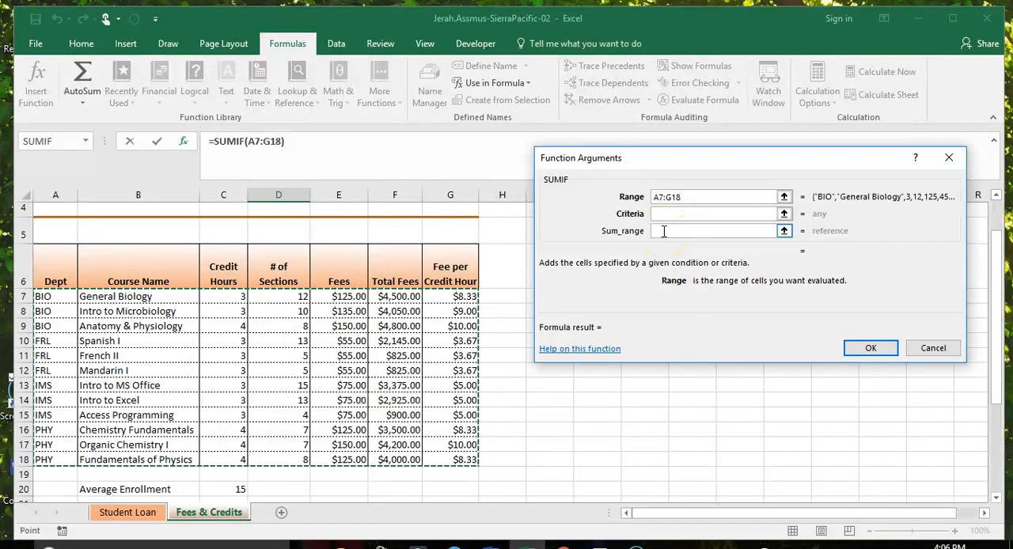
left_click_drag(689, 198, 654, 192)
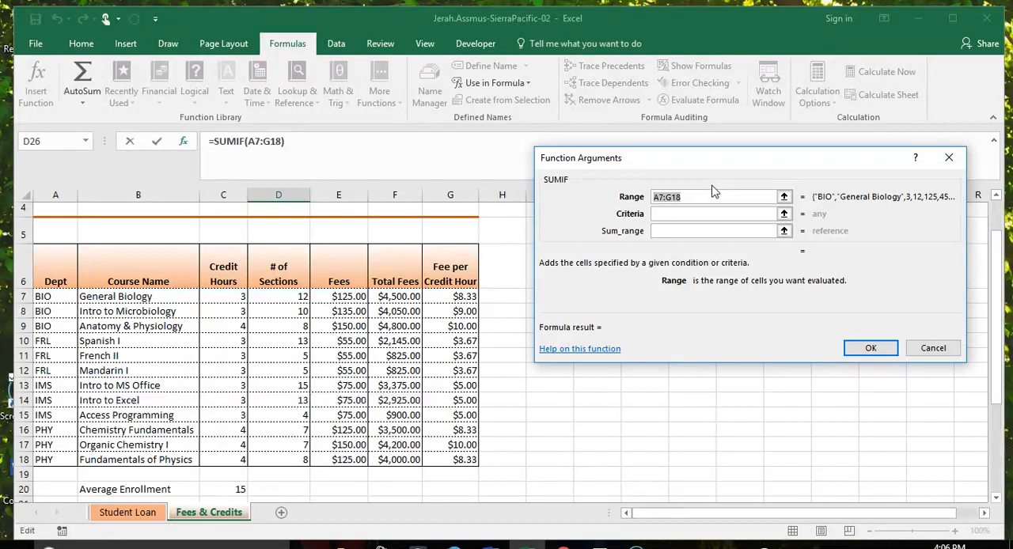
key("F4")
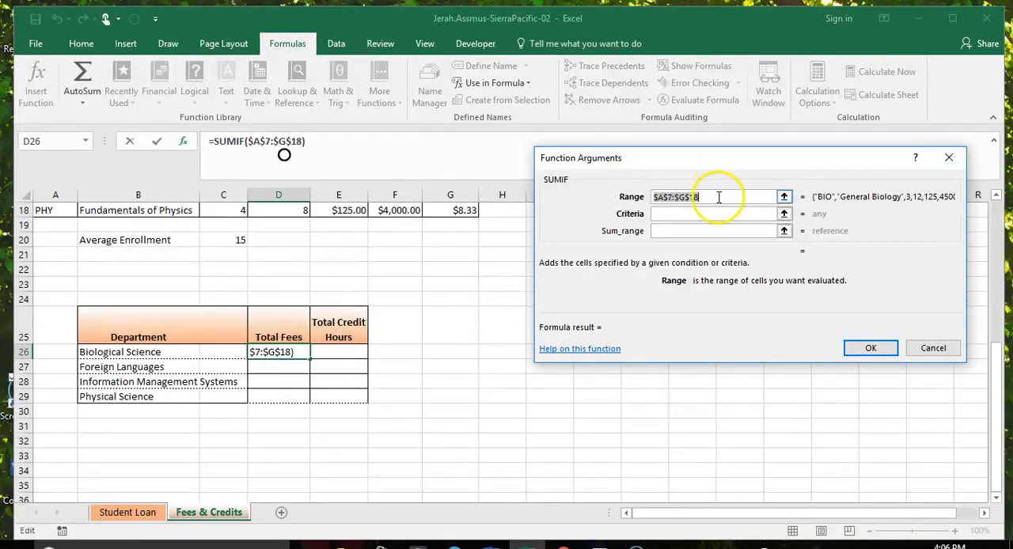
left_click(711, 216)
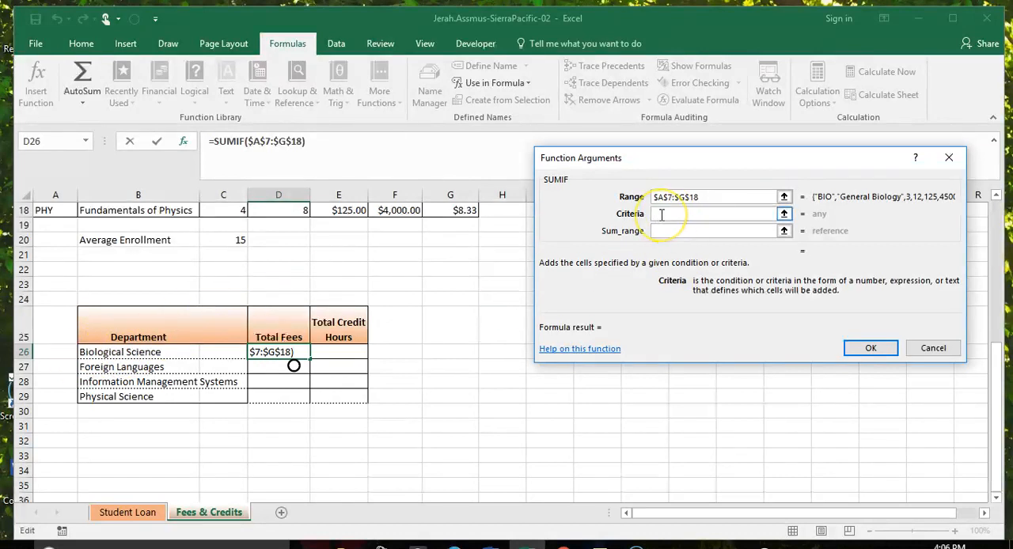
type("bi")
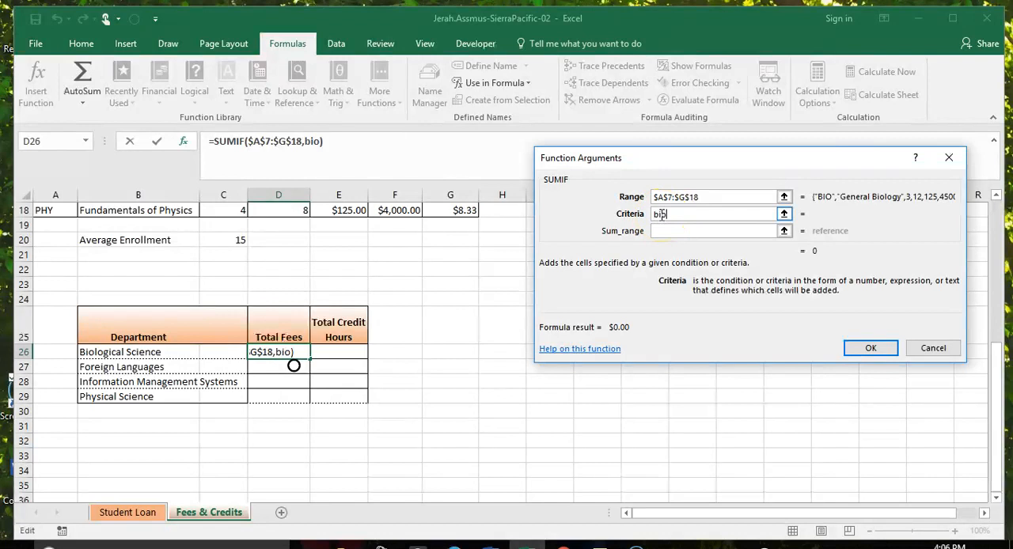
type("o")
Step: Set the SUMIF sum range to the Total Fees column as the absolute reference $F$7:$F$18 and accept the function
left_click(669, 231)
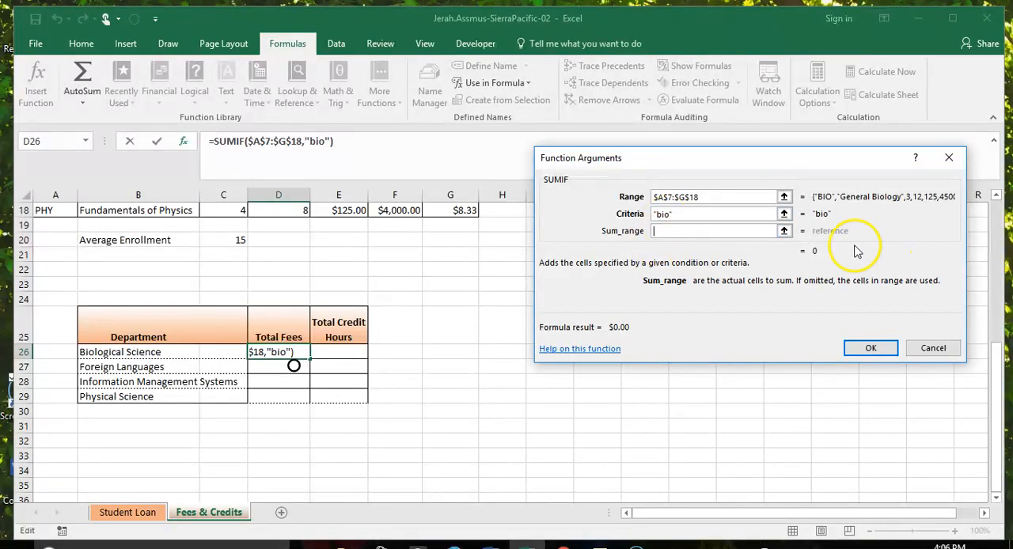
scroll(851, 250, "up", 4)
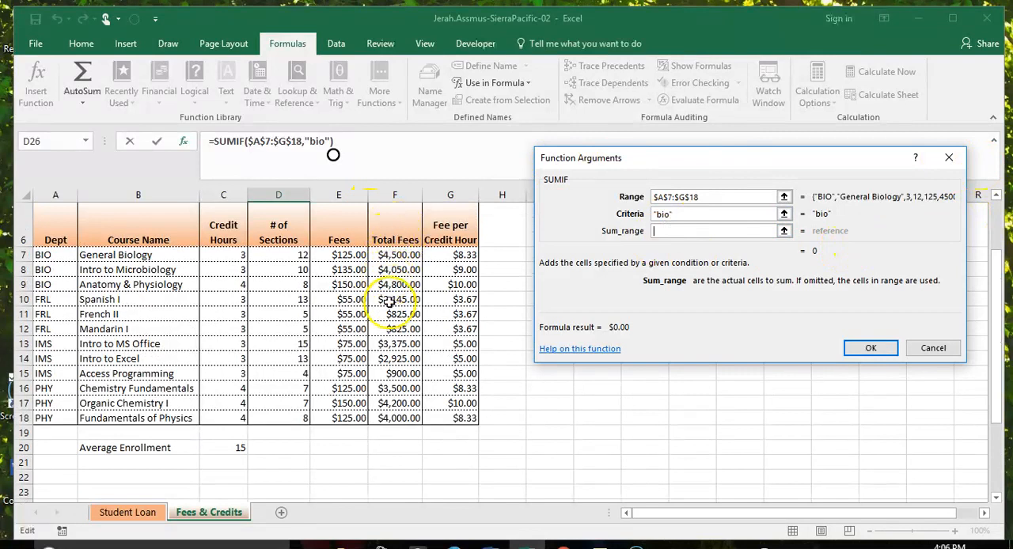
left_click_drag(405, 254, 409, 420)
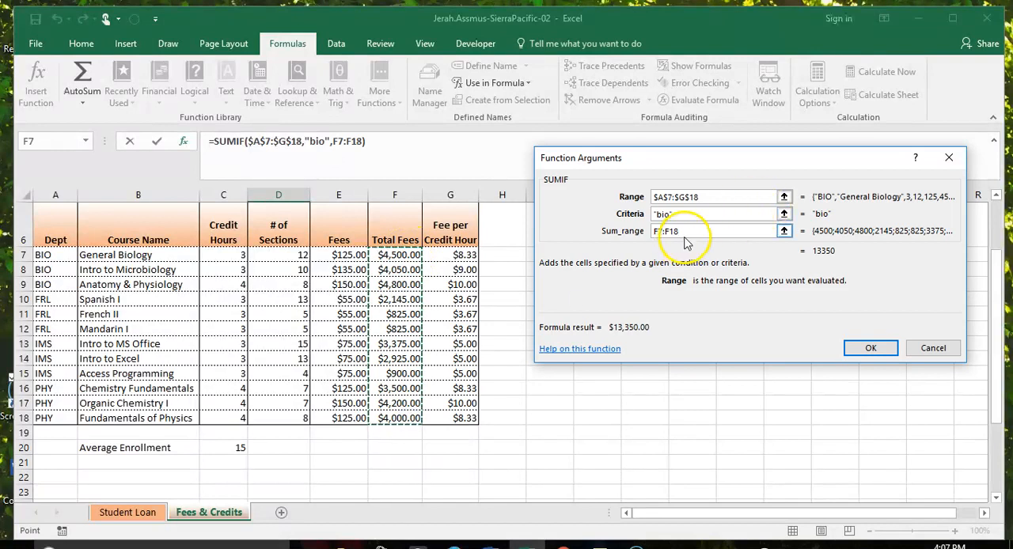
left_click_drag(687, 233, 648, 238)
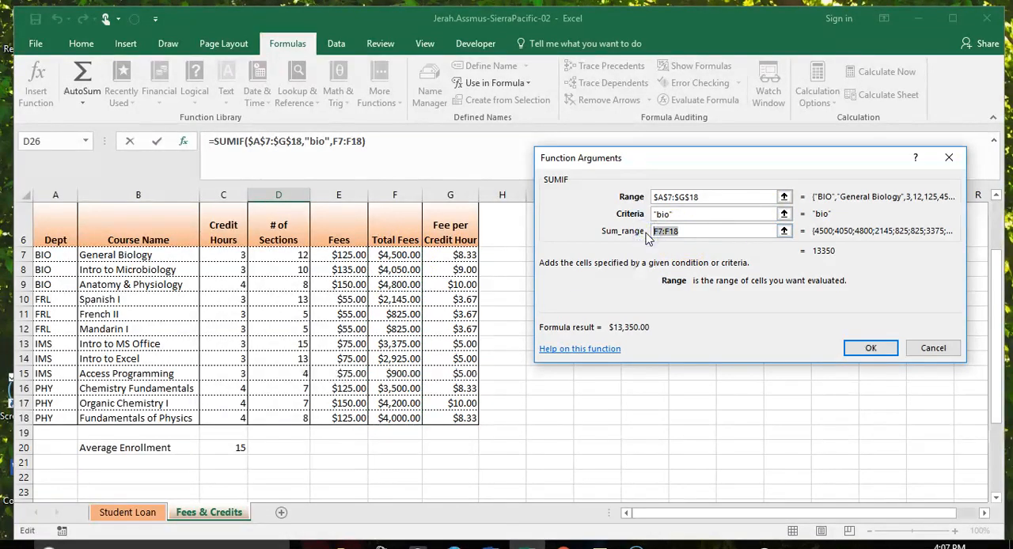
key("F4")
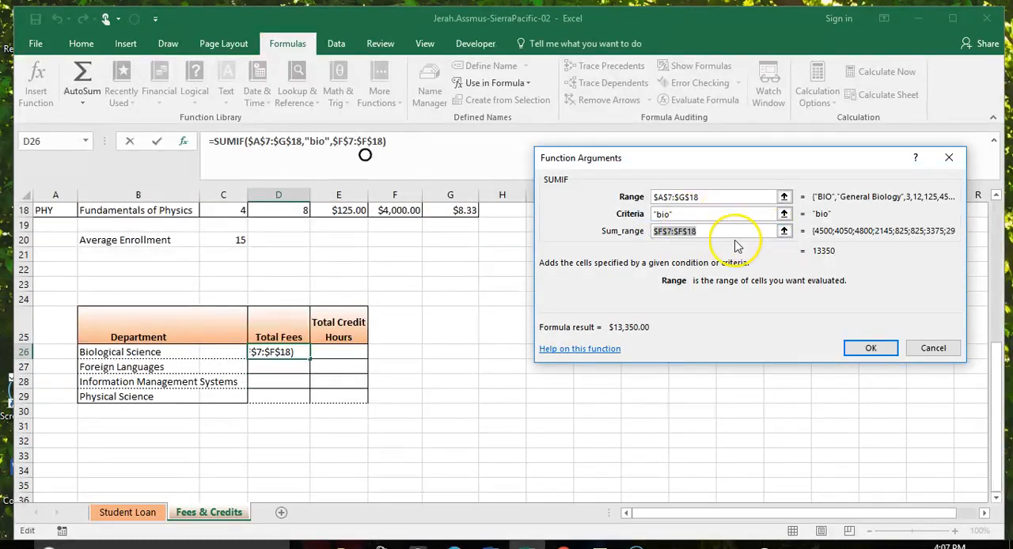
left_click_drag(736, 163, 629, 168)
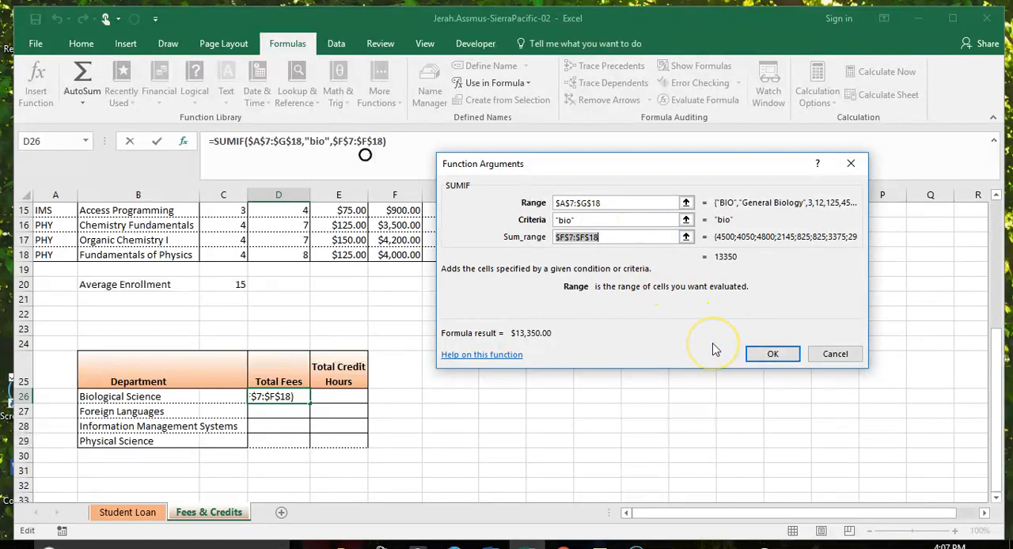
left_click(775, 354)
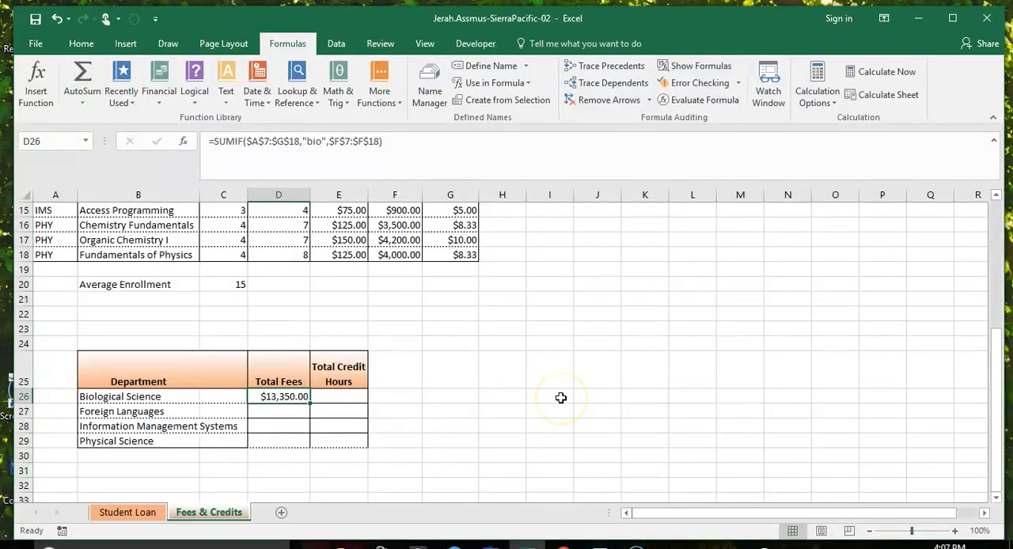
Step: Select the BIO courses' Total Fees F7:F9 and compare their sum with the Biological Science result
scroll(561, 398, "up", 4)
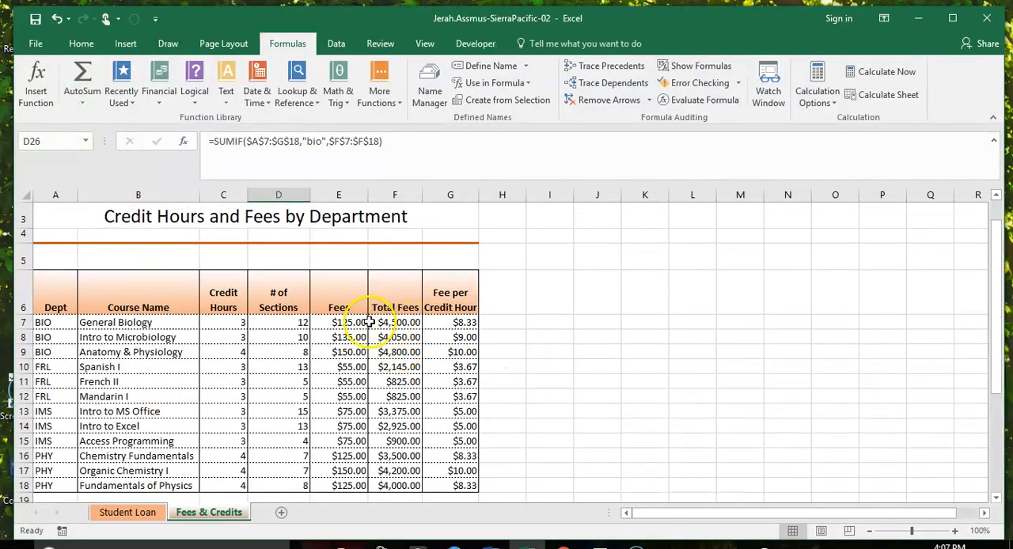
left_click_drag(396, 322, 403, 357)
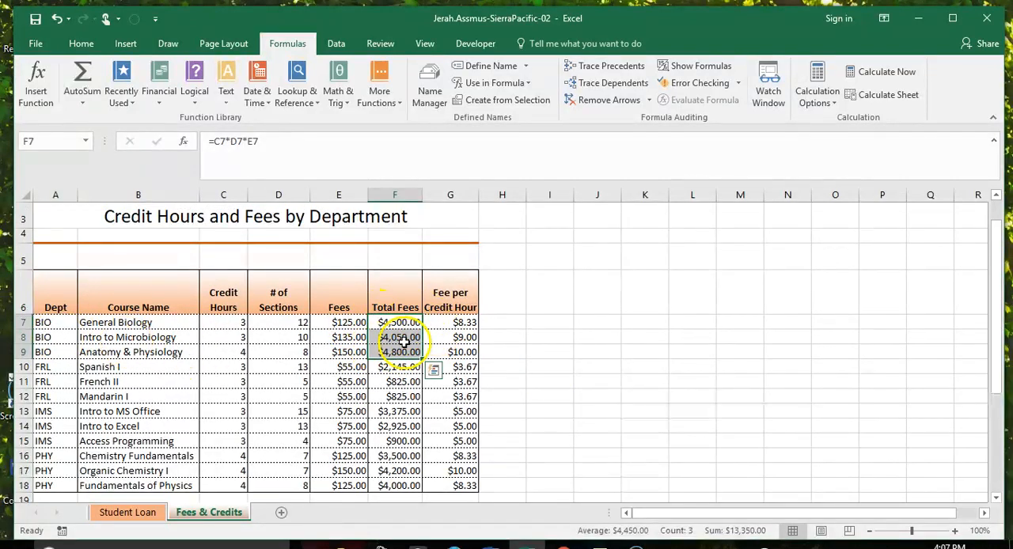
scroll(403, 342, "down", 5)
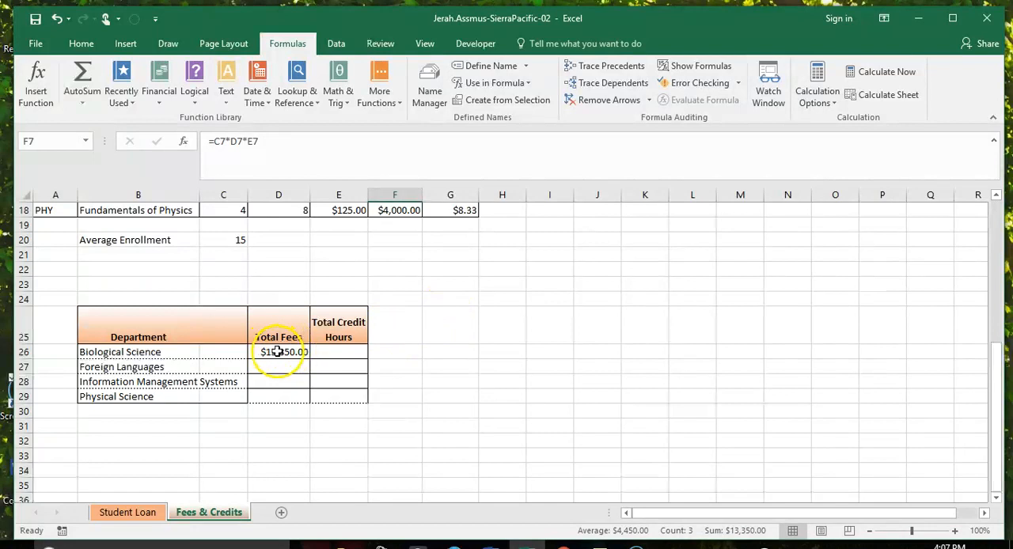
Step: Copy the SUMIF formula from D26 down through D29 for the remaining departments
left_click(273, 352)
left_click(80, 44)
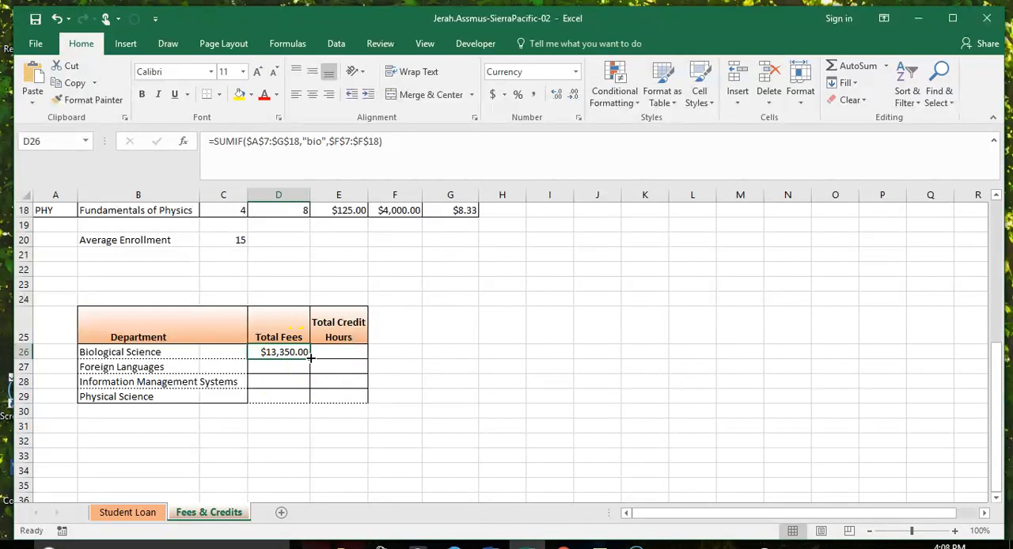
left_click_drag(311, 358, 309, 403)
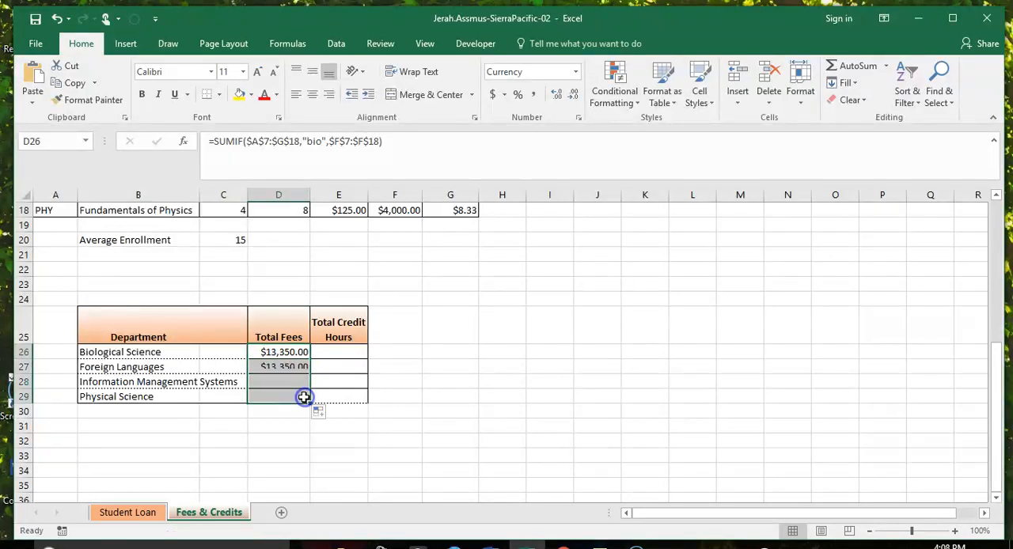
left_click(292, 369)
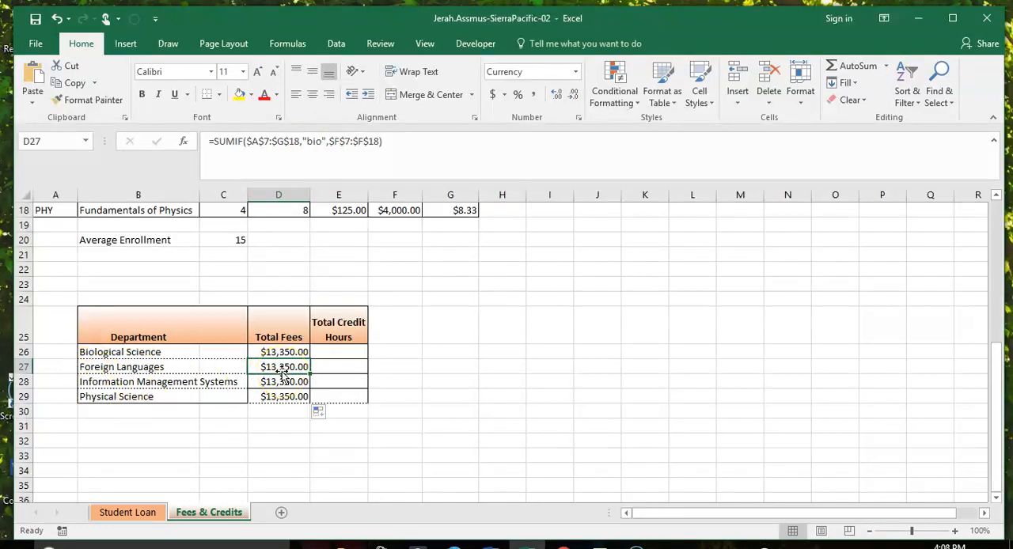
double_click(316, 142)
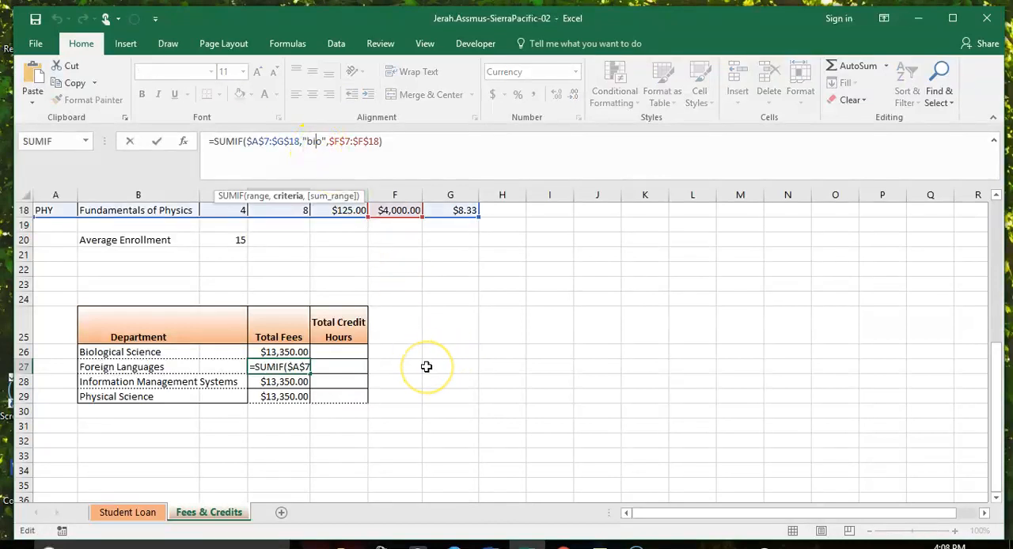
key("Return")
Step: Change the criteria in the Foreign Languages Total Fees formula in D27 to "frl", the department's code in the course table
left_click(285, 366)
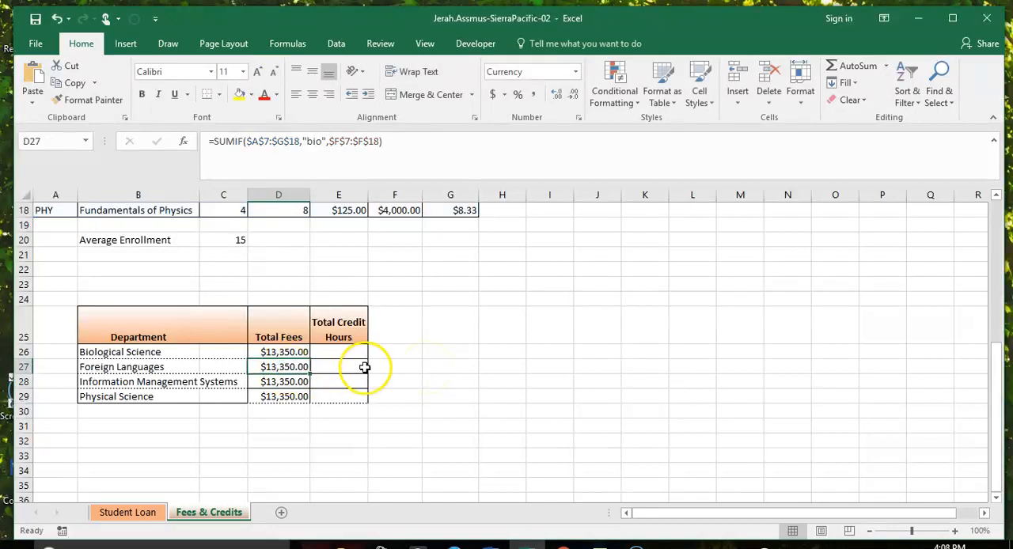
scroll(364, 366, "up", 4)
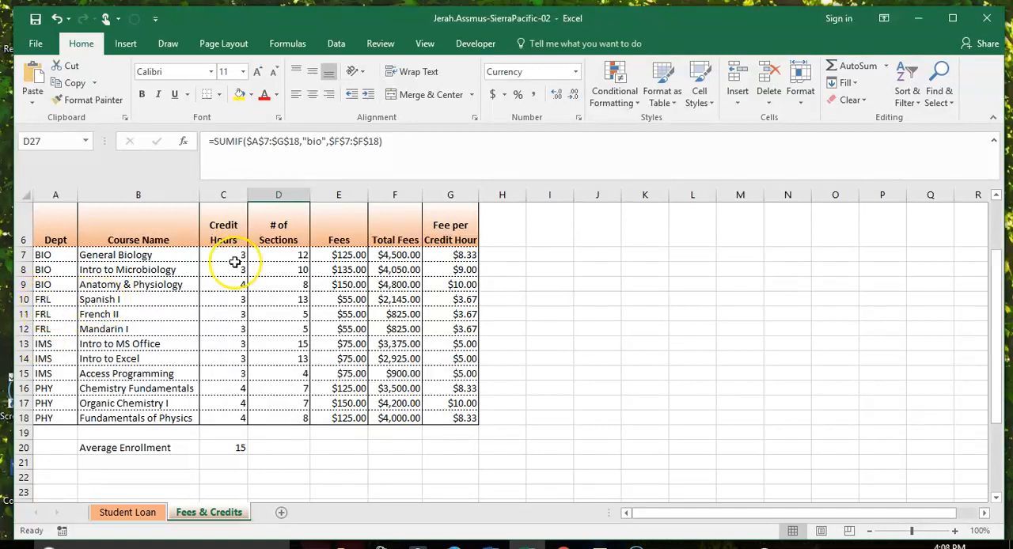
scroll(380, 493, "down", 2)
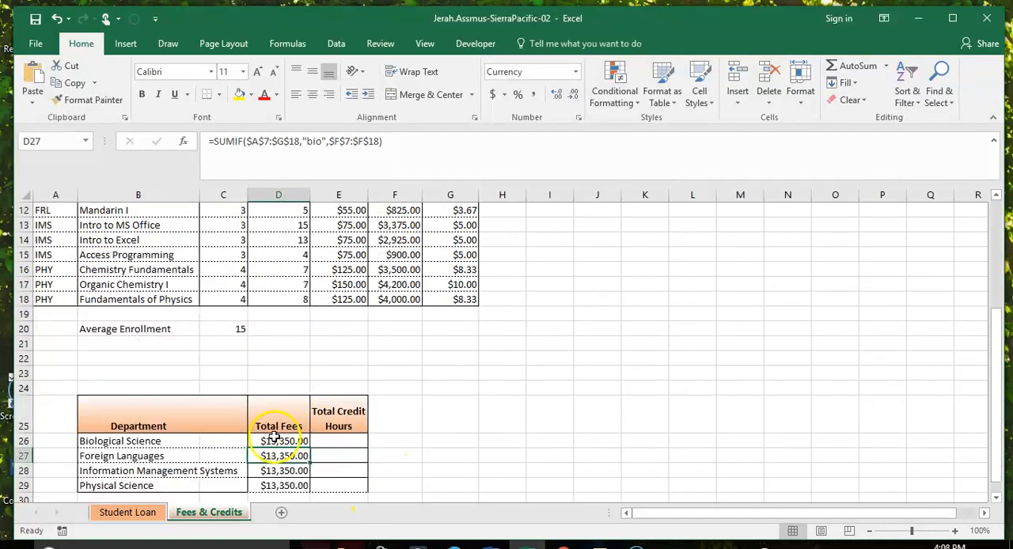
left_click(322, 141)
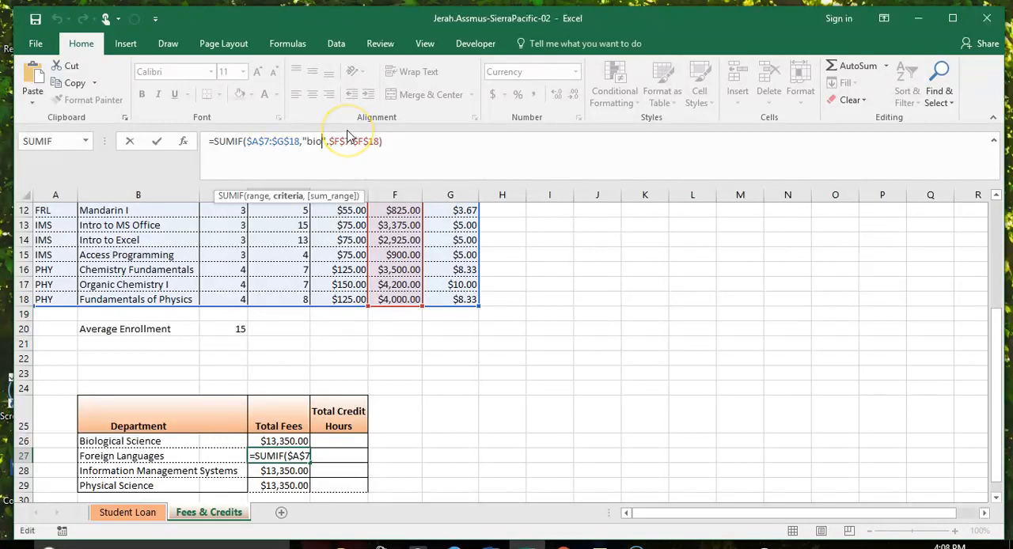
key("BackSpace")
key("BackSpace")
key("BackSpace")
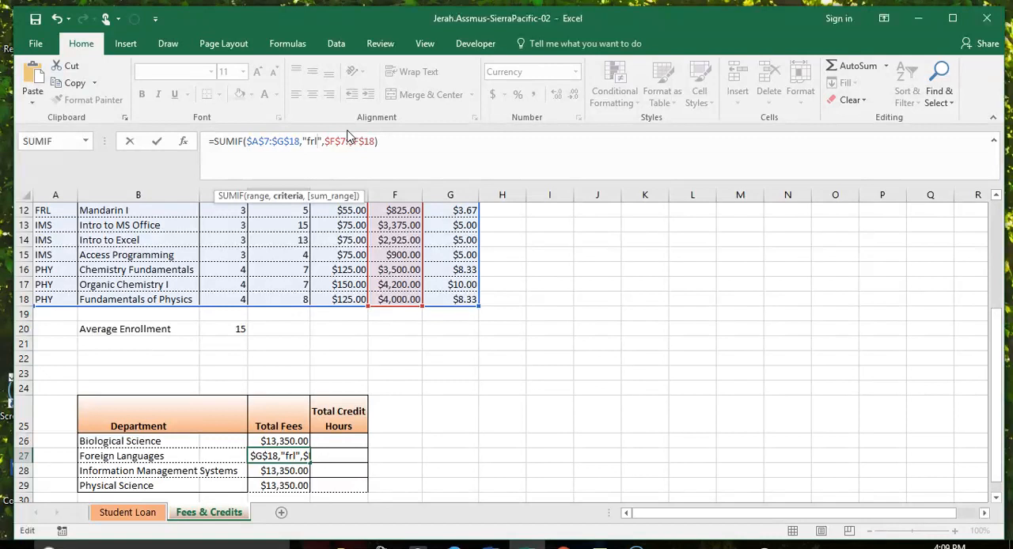
type("frl")
key("Return")
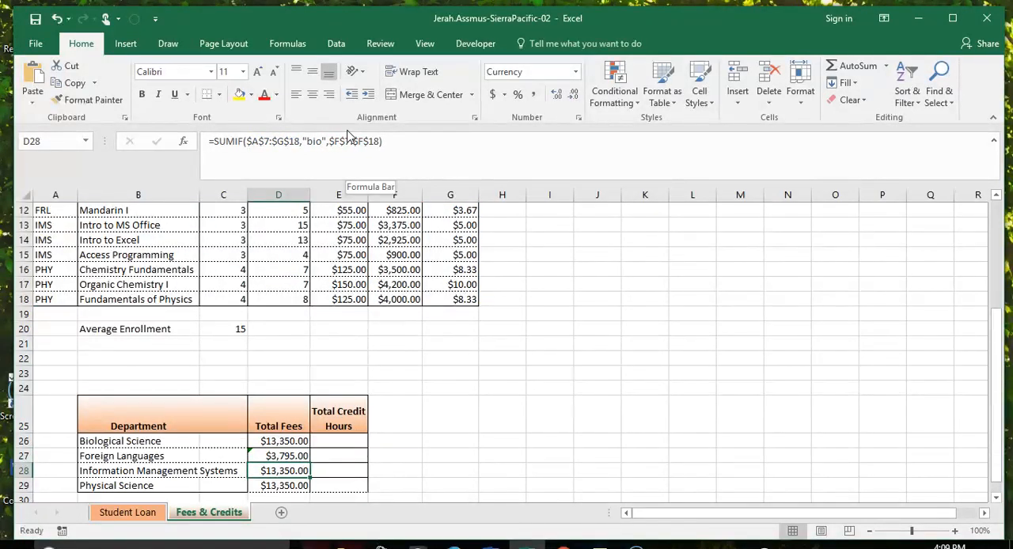
Step: Ignore the inconsistent formula error flagged on the Foreign Languages Total Fees cell D27
left_click(250, 452)
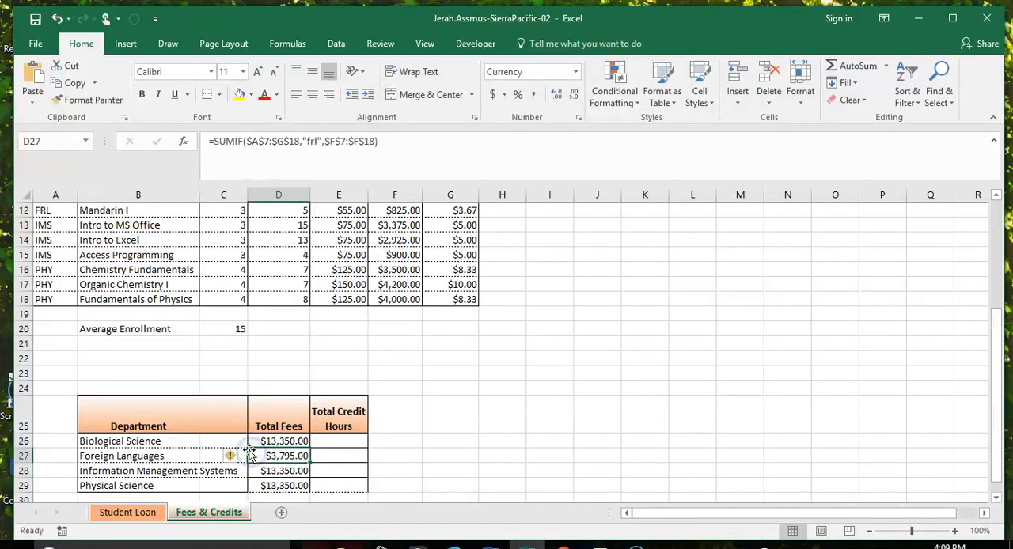
left_click(238, 457)
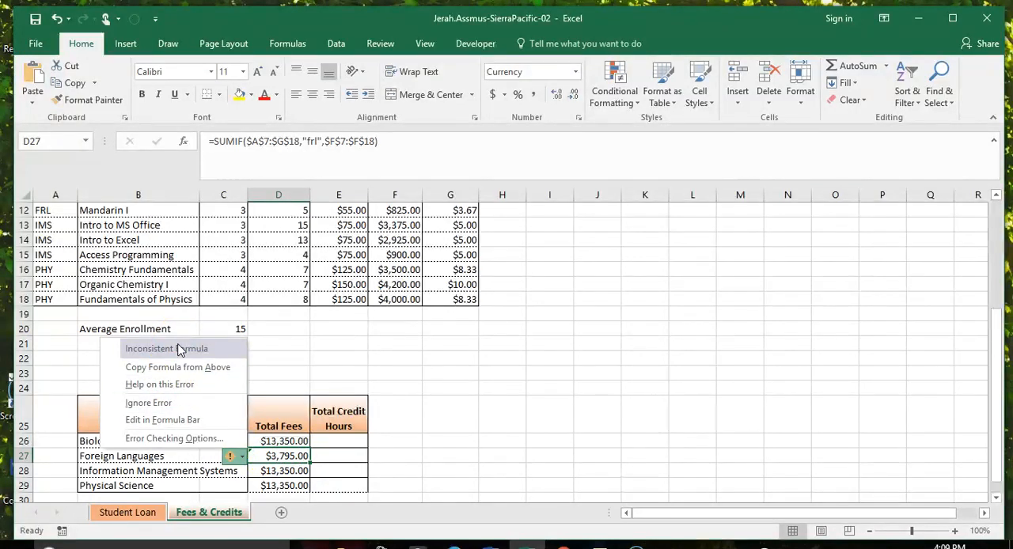
left_click(170, 402)
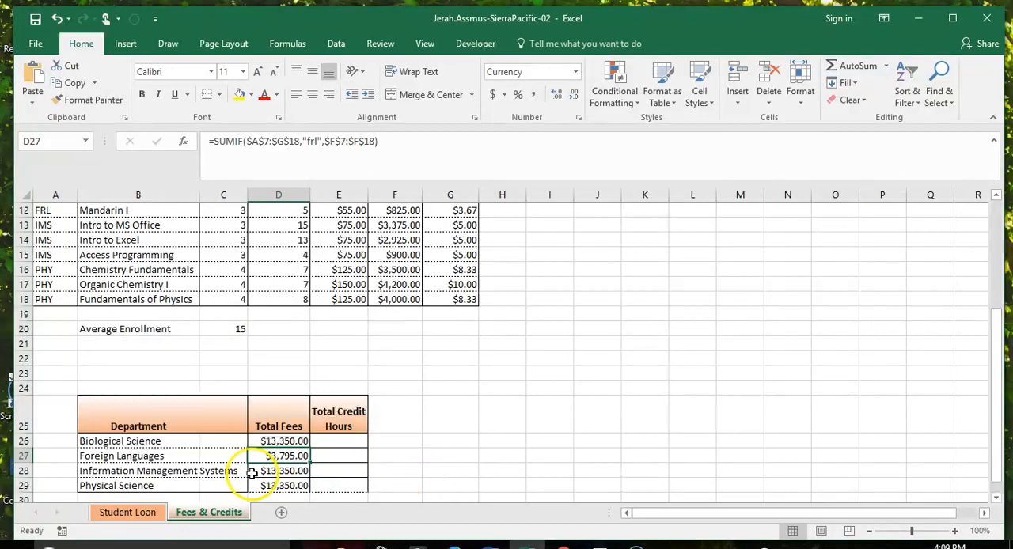
Step: Change the criteria in the Information Management Systems Total Fees formula in D28 to "ims", the department's code in the course table
left_click(293, 470)
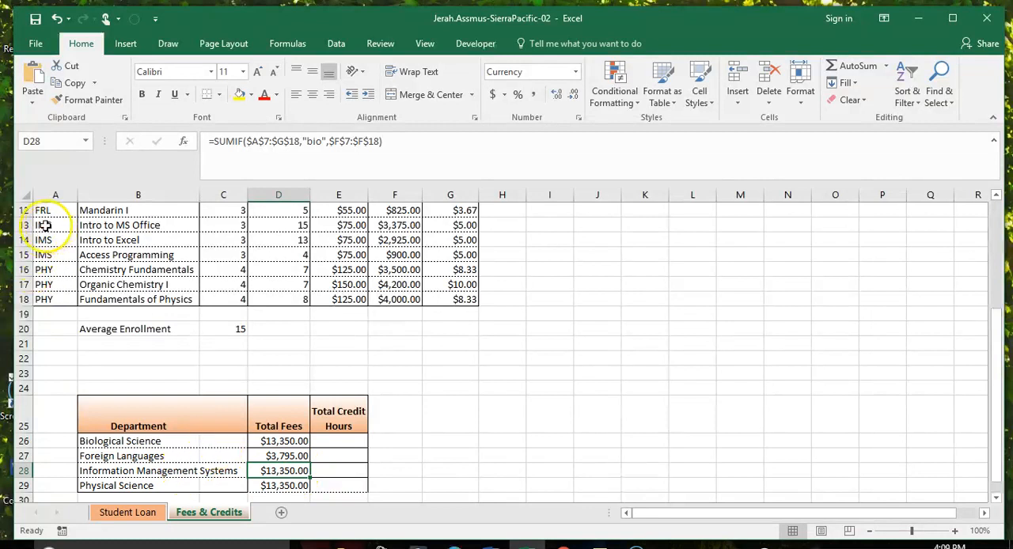
left_click(320, 141)
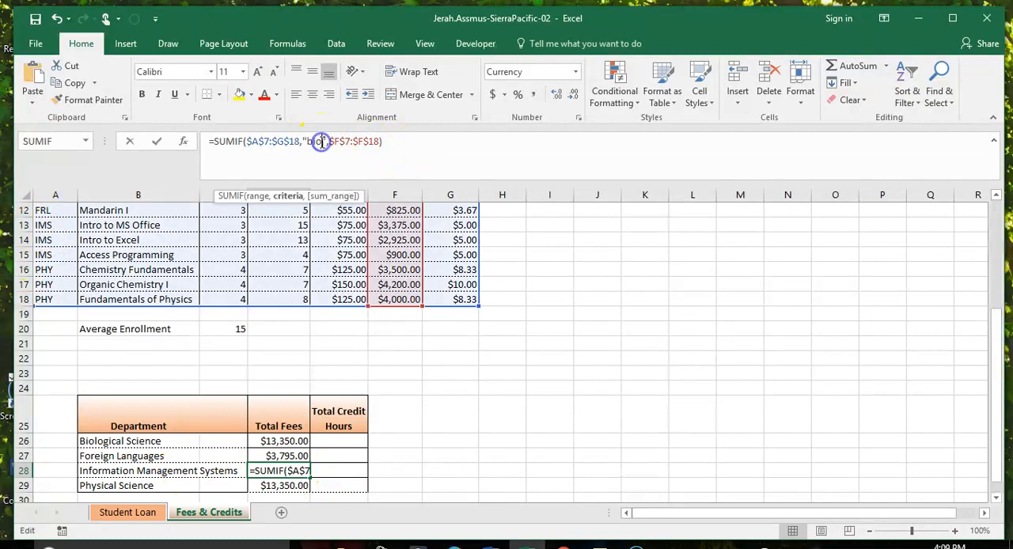
key("BackSpace")
key("BackSpace")
key("BackSpace")
type("im")
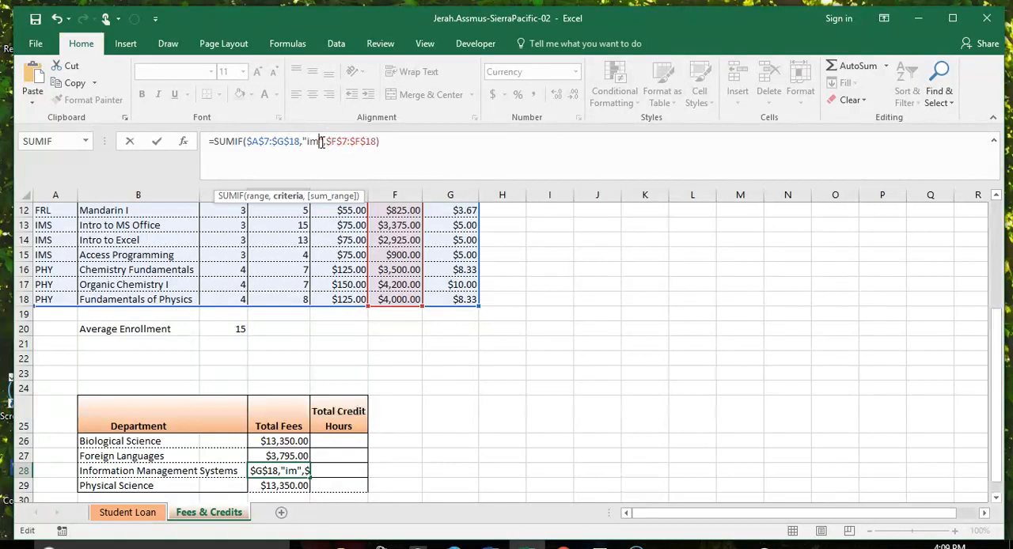
key("Return")
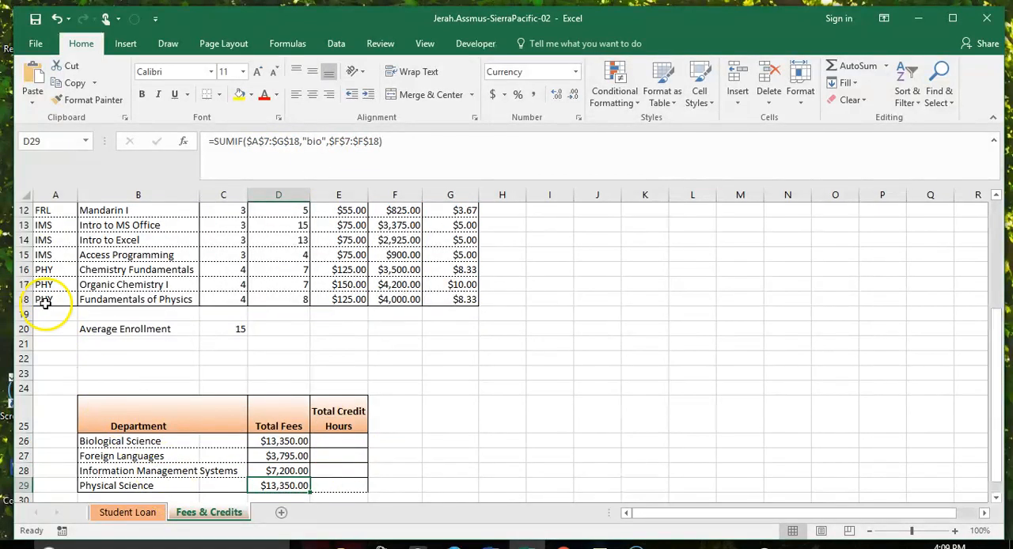
Step: Change the criteria in the Physical Science Total Fees formula in D29 to "phy", the department's code in the course table
left_click(320, 144)
key("BackSpace")
key("BackSpace")
key("BackSpace")
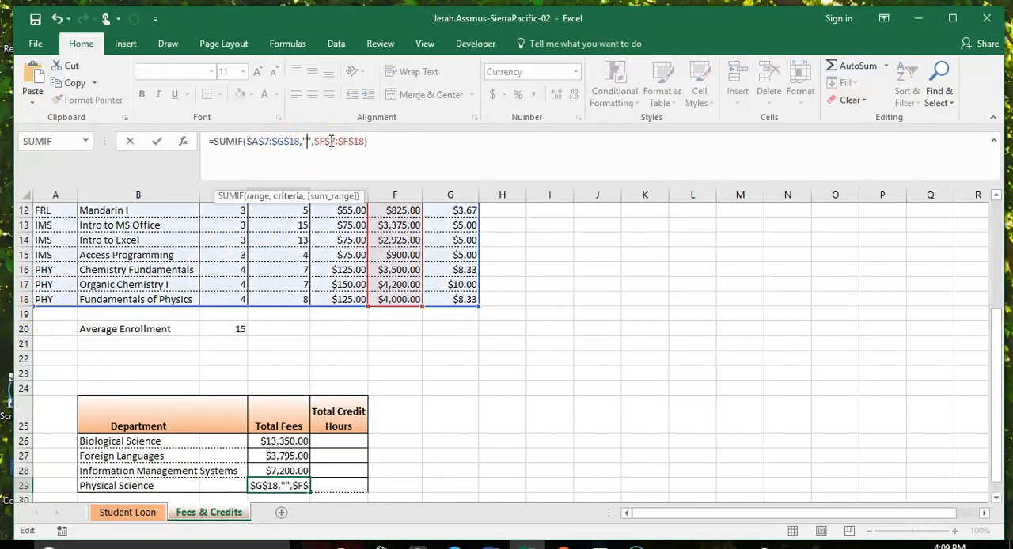
type("phy")
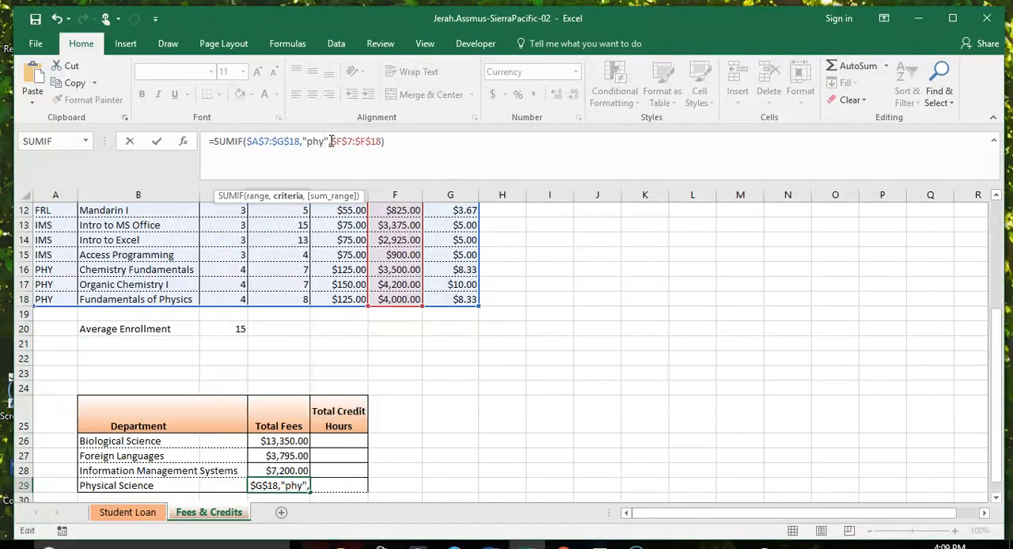
key("Return")
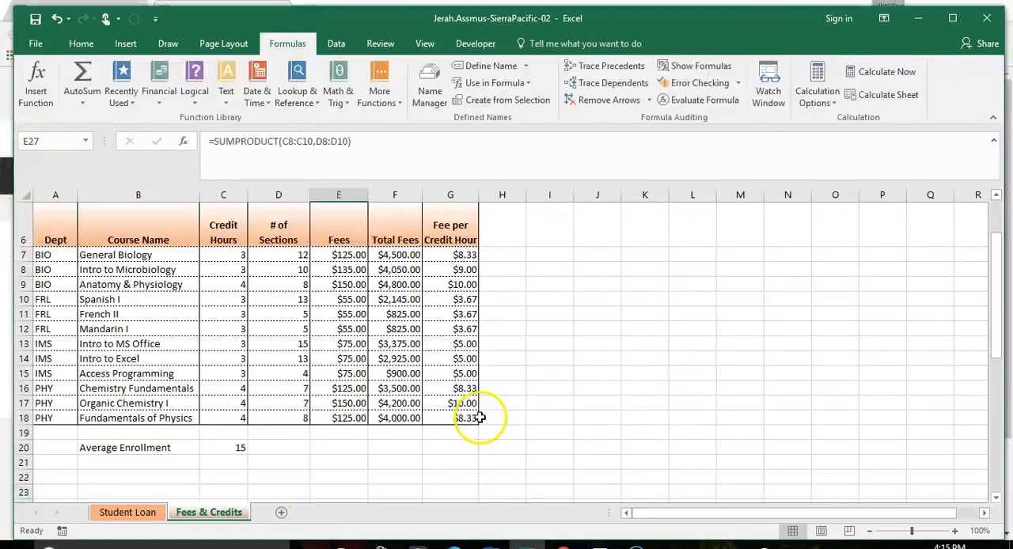
Step: Clear the existing SUMPRODUCT formulas from the Total Credit Hours cells E26 through E29
scroll(491, 404, "down", 3)
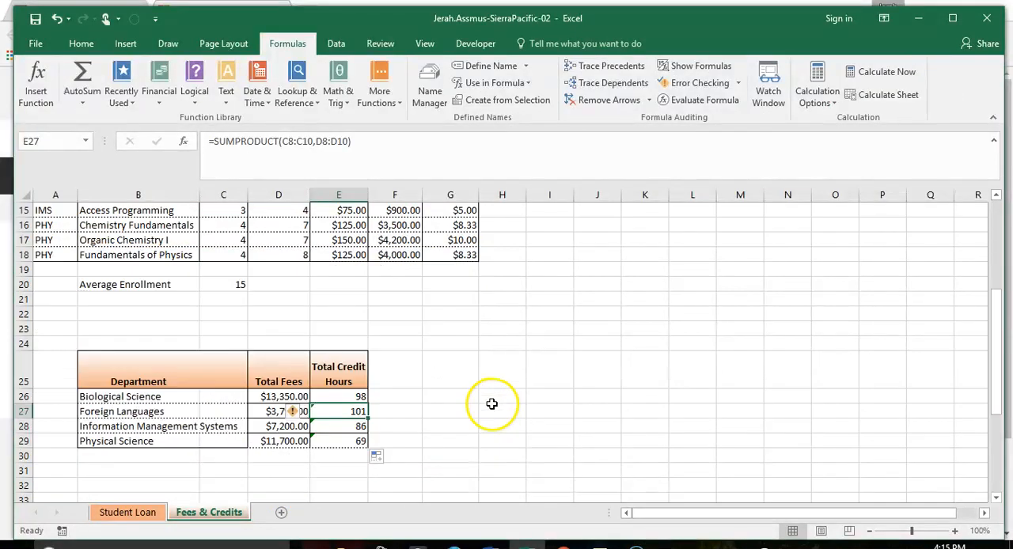
double_click(361, 396)
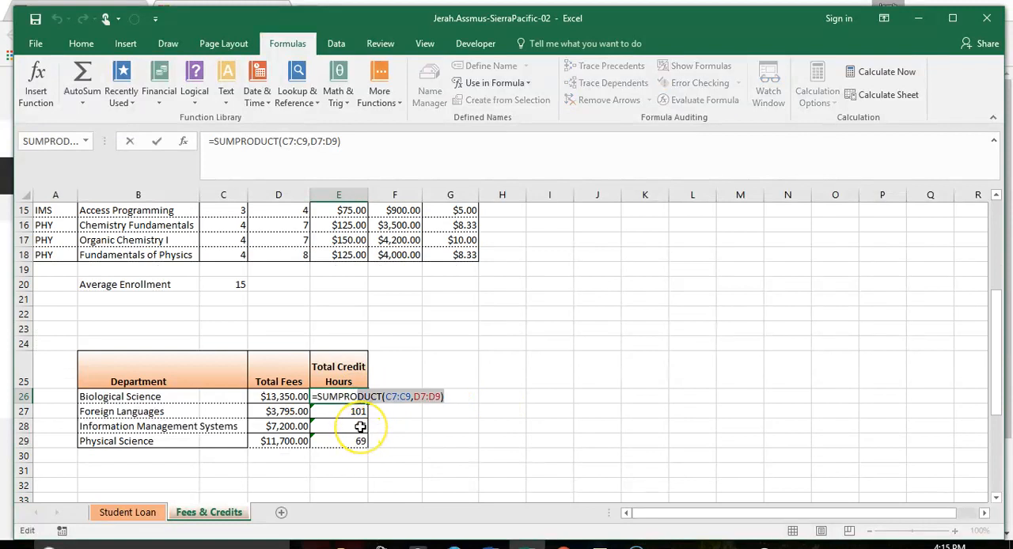
key("BackSpace")
key("BackSpace")
key("BackSpace")
key("BackSpace")
key("BackSpace")
key("BackSpace")
key("BackSpace")
key("BackSpace")
key("BackSpace")
key("BackSpace")
key("BackSpace")
key("BackSpace")
key("BackSpace")
key("BackSpace")
key("BackSpace")
key("BackSpace")
key("BackSpace")
key("BackSpace")
key("BackSpace")
key("BackSpace")
key("Return")
key("BackSpace")
key("Return")
key("BackSpace")
key("Return")
key("BackSpace")
key("Return")
Step: Insert a SUMPRODUCT function in E26 for Biological Science, multiplying the BIO credit hours C7:C9 by the sections D7:D9
left_click(353, 397)
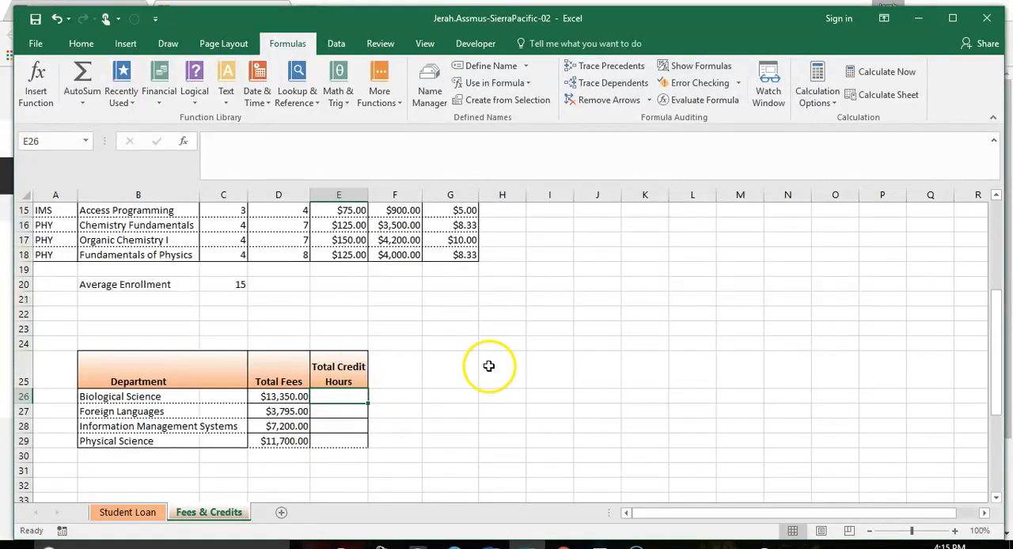
scroll(491, 368, "up", 4)
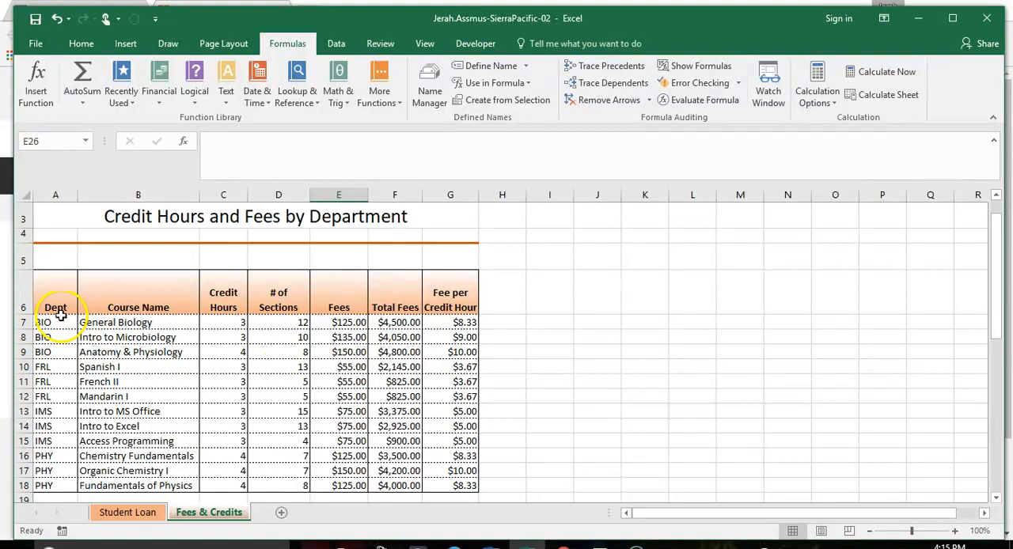
scroll(309, 356, "down", 3)
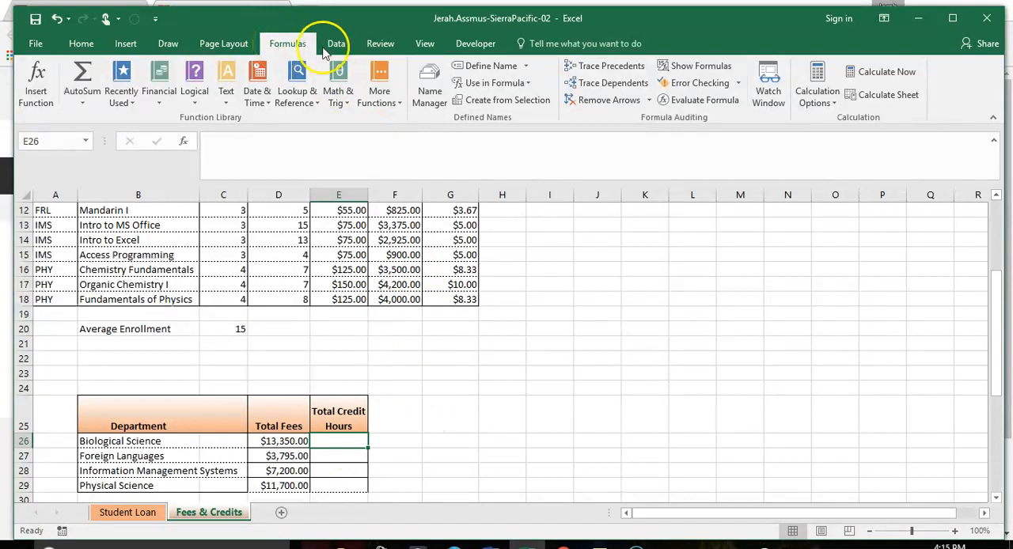
left_click(338, 87)
scroll(391, 404, "down", 13)
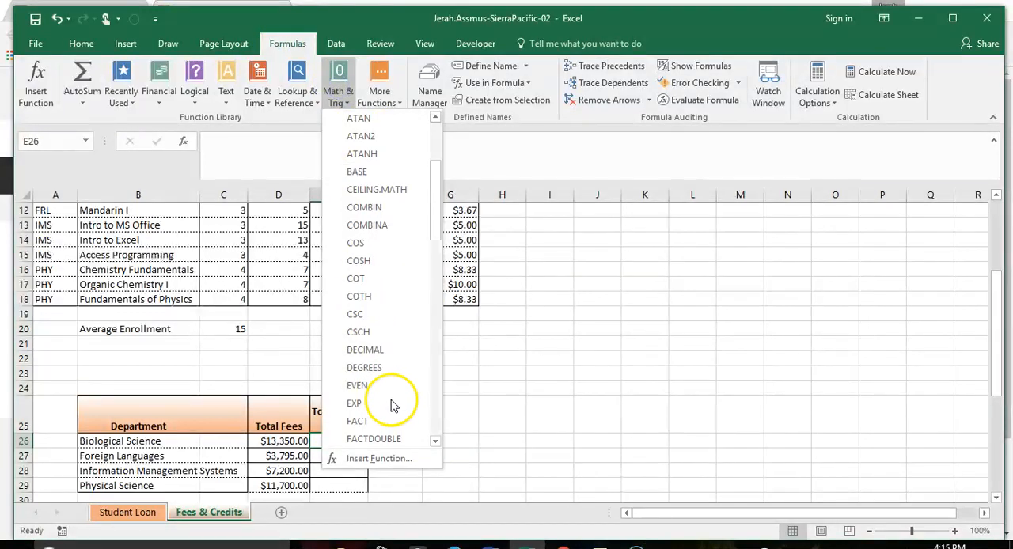
scroll(396, 400, "down", 3)
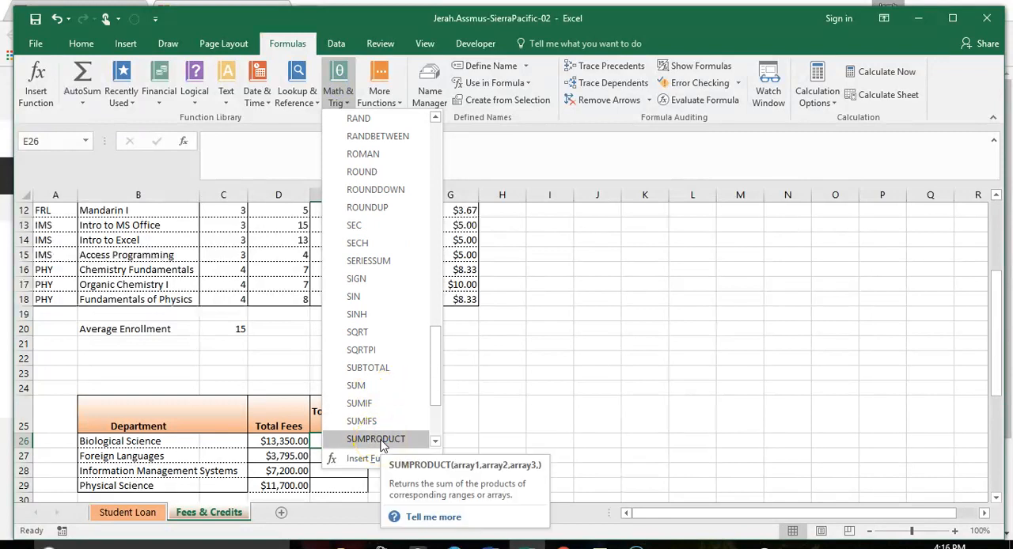
left_click(377, 439)
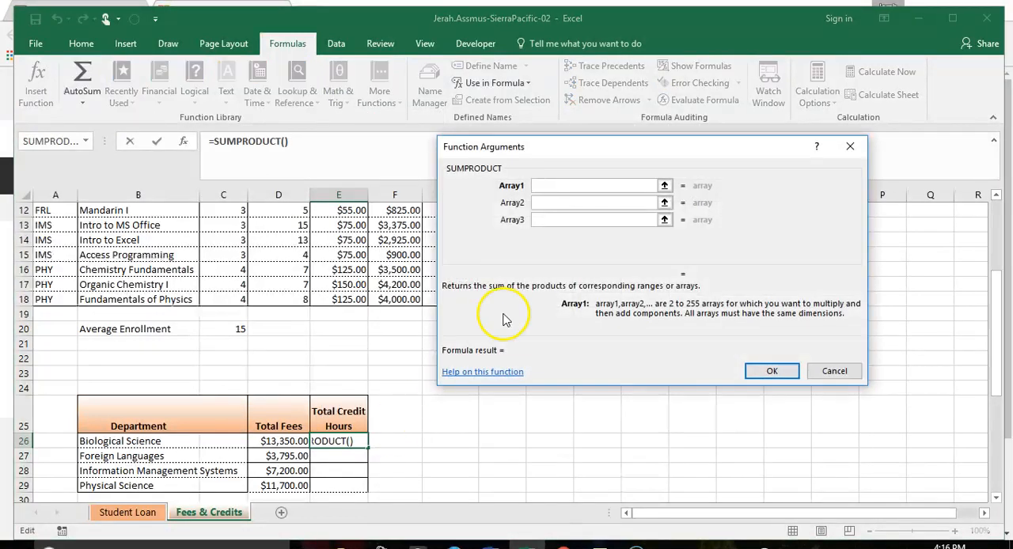
left_click_drag(526, 146, 586, 153)
scroll(238, 317, "up", 4)
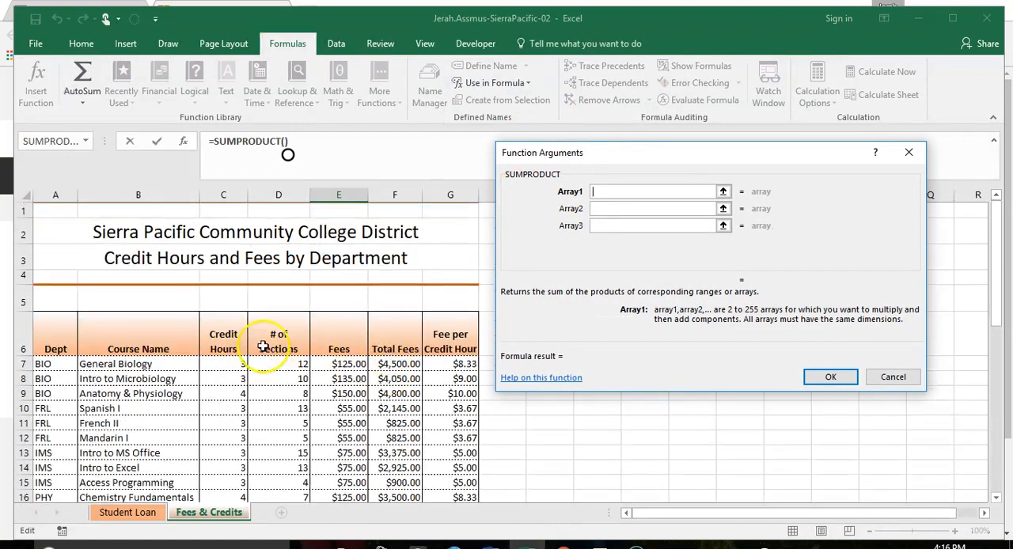
scroll(237, 301, "down", 1)
left_click_drag(208, 291, 221, 327)
left_click(618, 208)
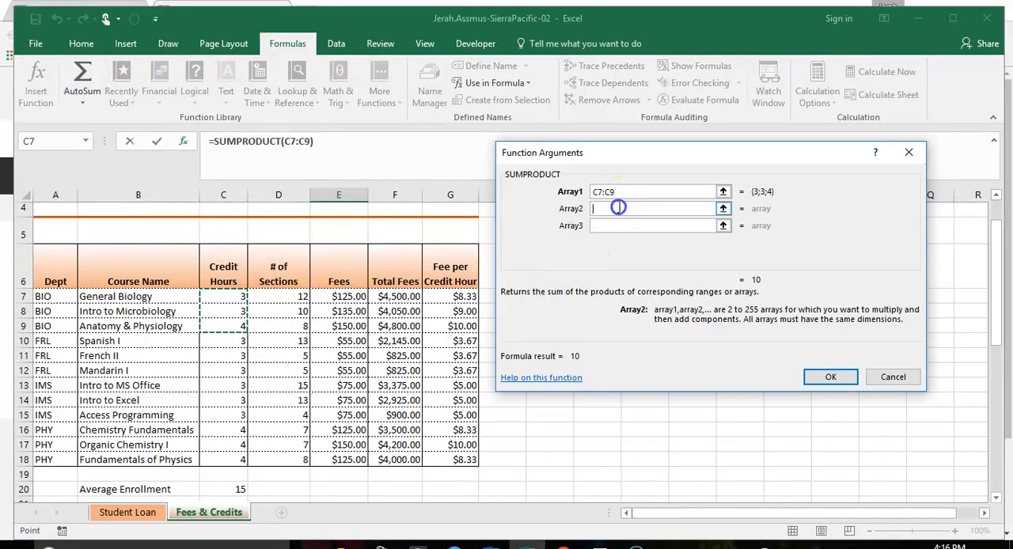
left_click_drag(277, 297, 281, 328)
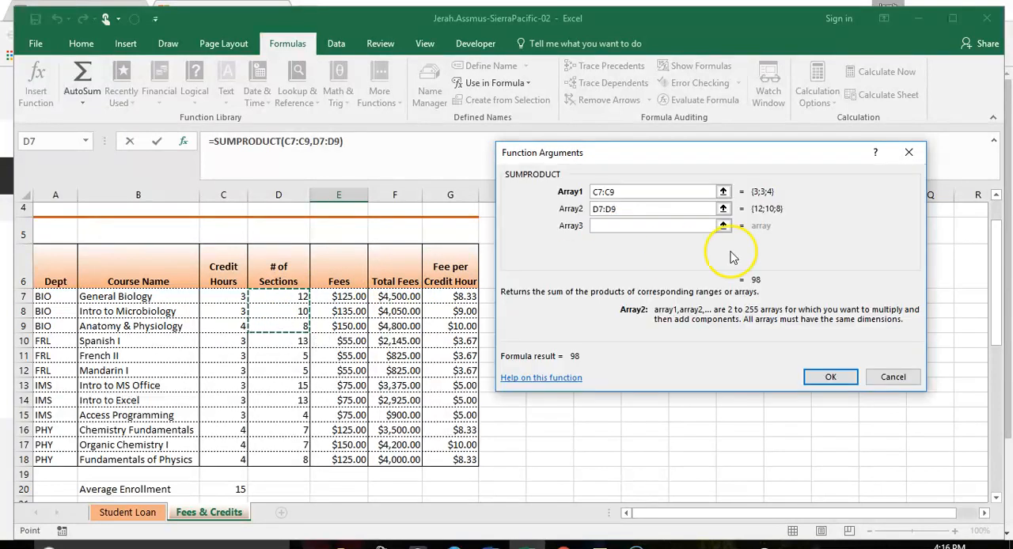
left_click(830, 378)
scroll(708, 336, "down", 2)
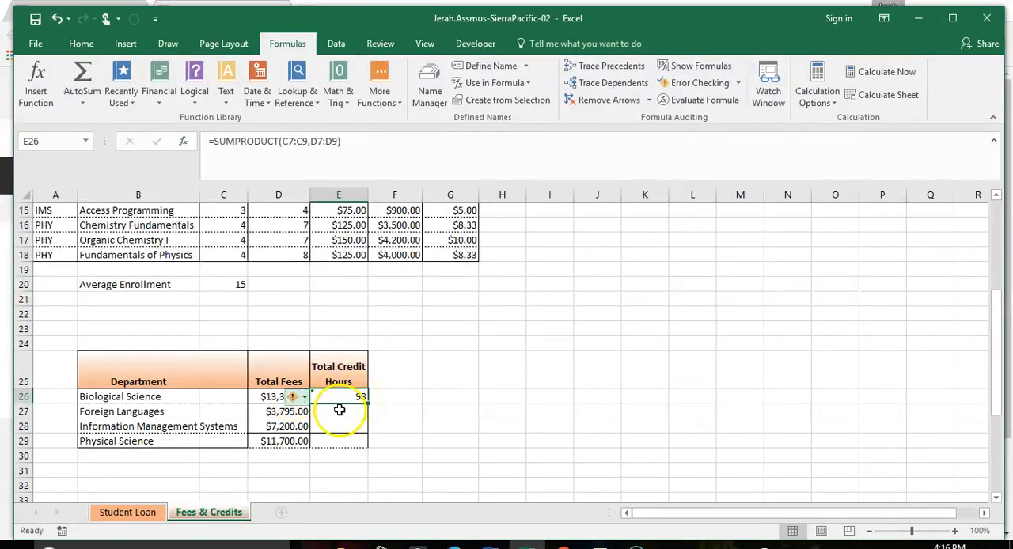
double_click(367, 404)
left_click(349, 411)
left_click_drag(349, 412, 349, 434)
key("Delete")
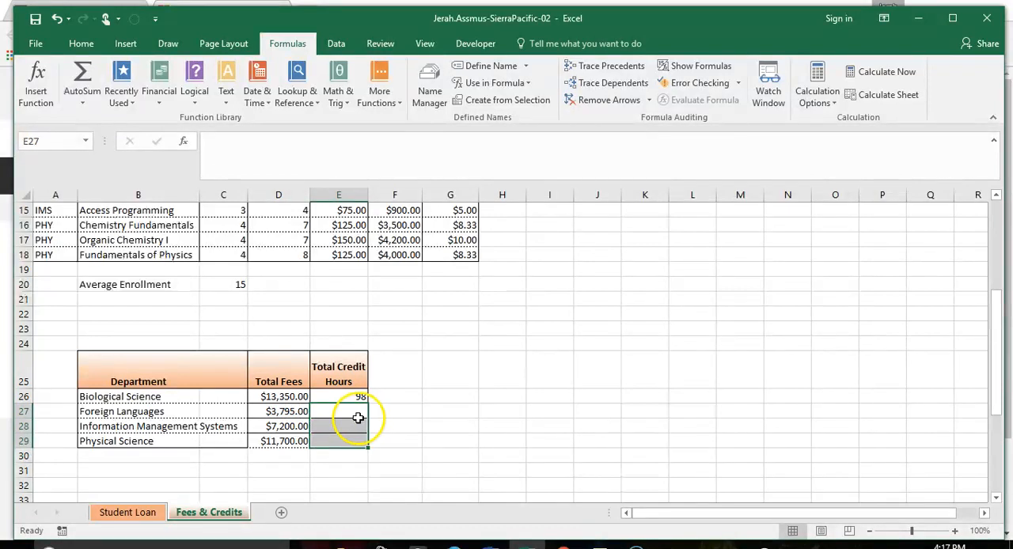
Step: Fill the SUMPRODUCT formula from E26 down through E29 for the remaining departments, without formatting
left_click(325, 395)
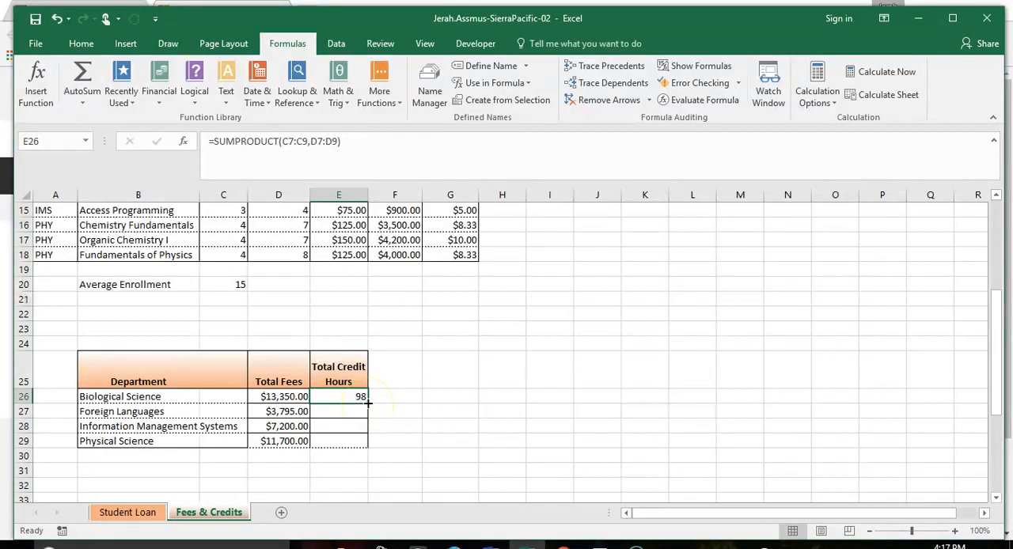
left_click_drag(368, 404, 364, 443)
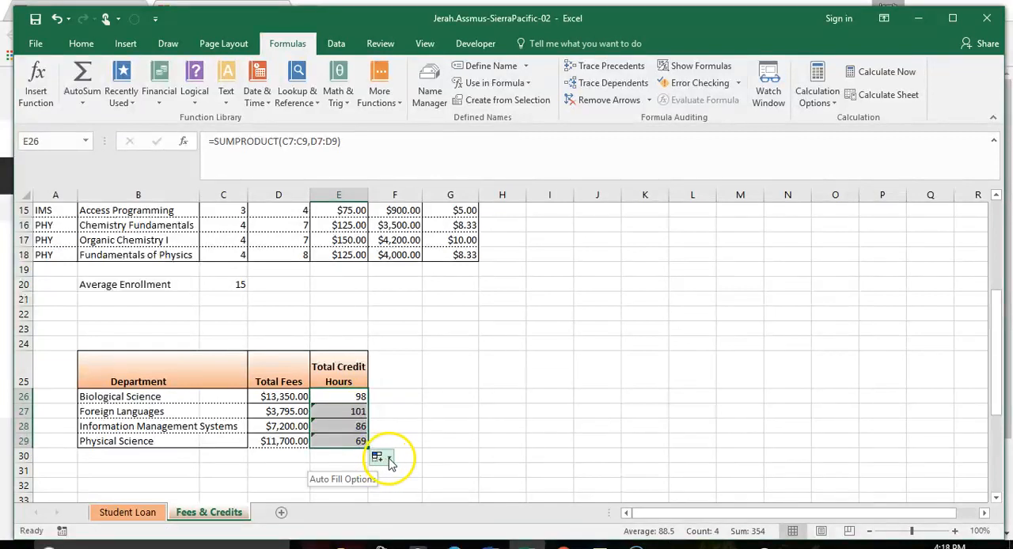
left_click(388, 459)
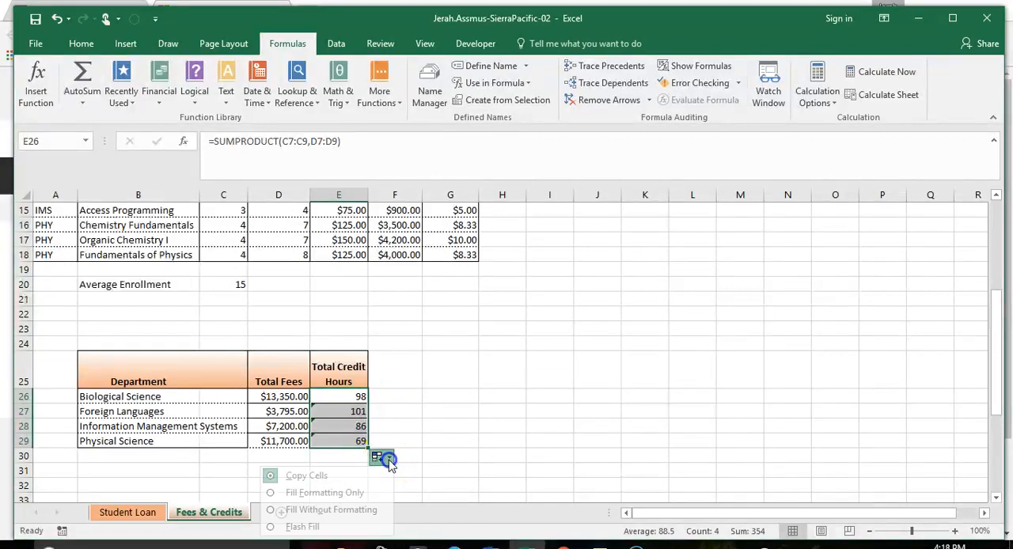
left_click(332, 510)
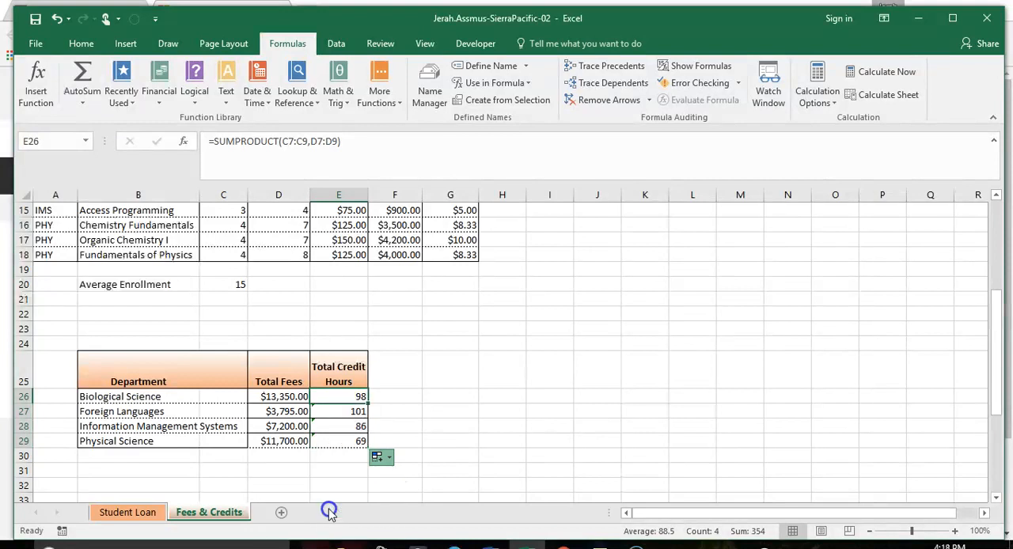
Step: Change the Foreign Languages SUMPRODUCT arguments in E27 to the FRL credit hours C10:C12 and sections D10:D12
left_click(323, 410)
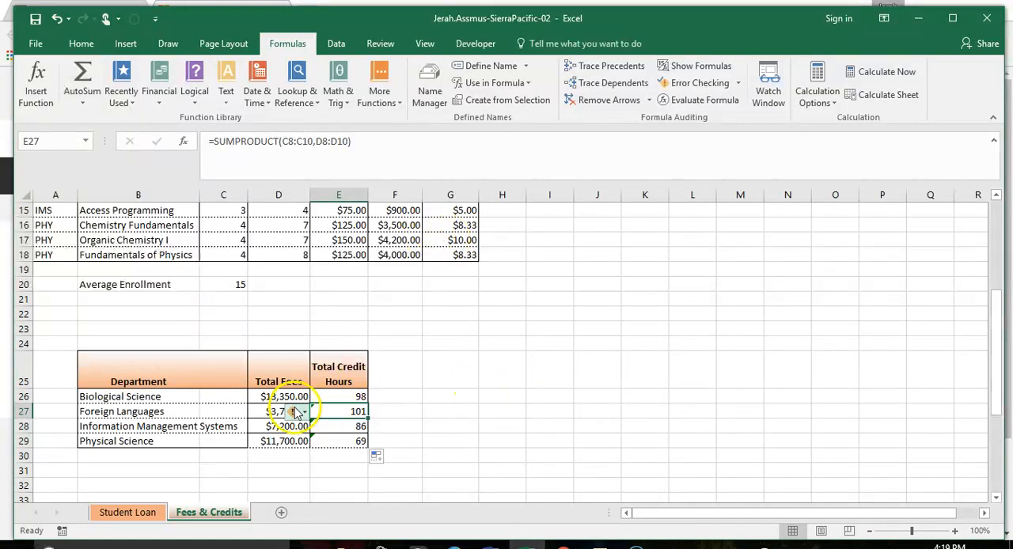
left_click(183, 144)
left_click_drag(654, 157, 667, 154)
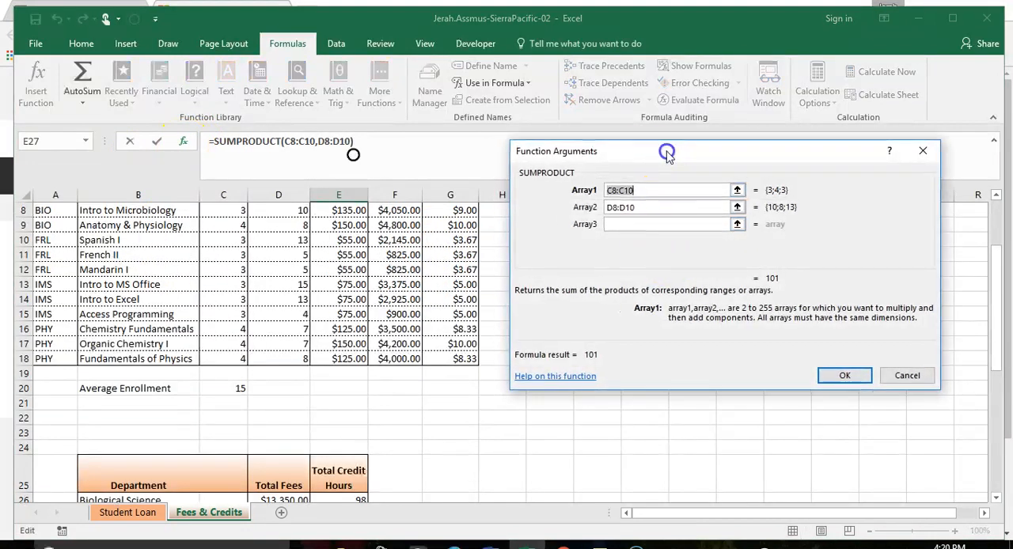
scroll(402, 301, "up", 3)
scroll(403, 300, "down", 1)
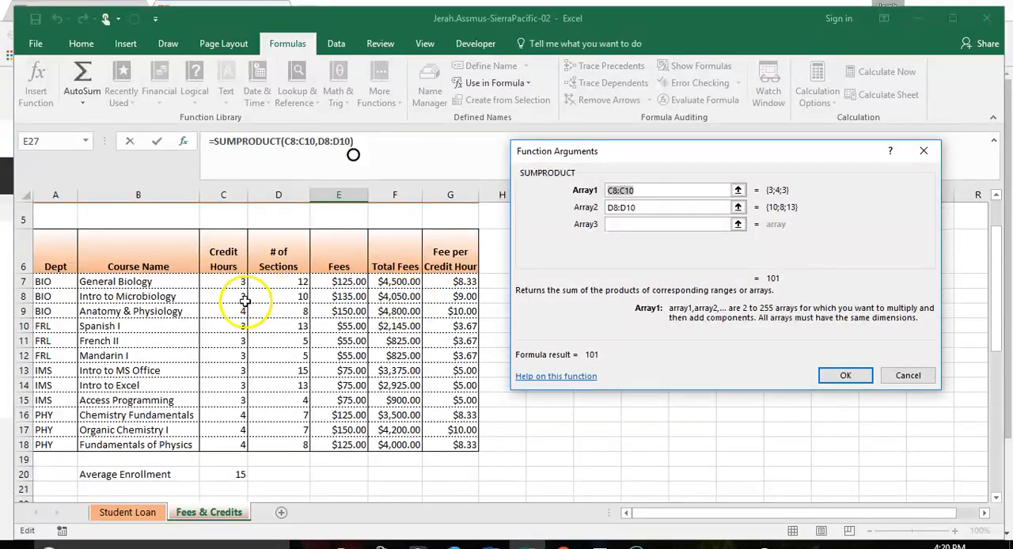
left_click_drag(230, 323, 228, 351)
key("Tab")
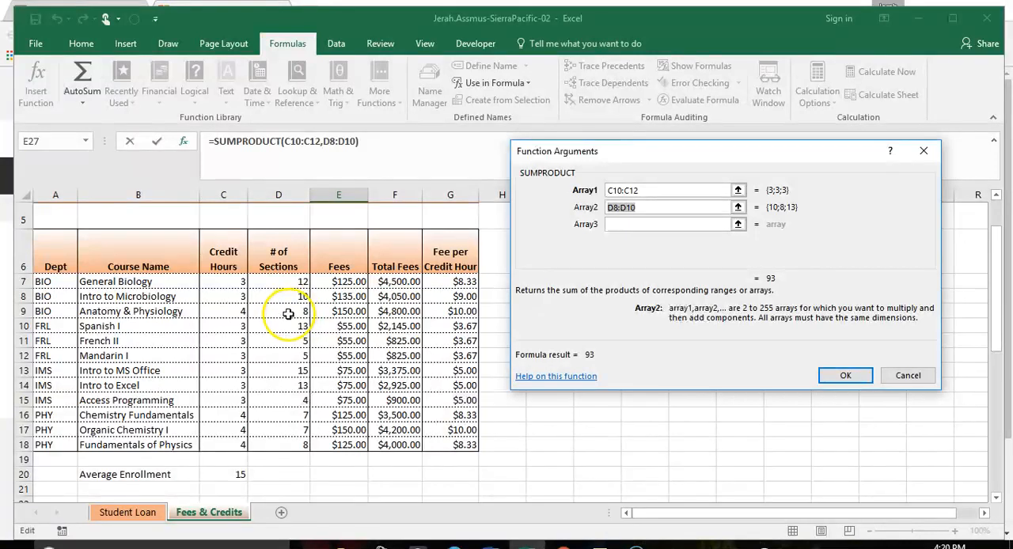
left_click_drag(280, 323, 278, 356)
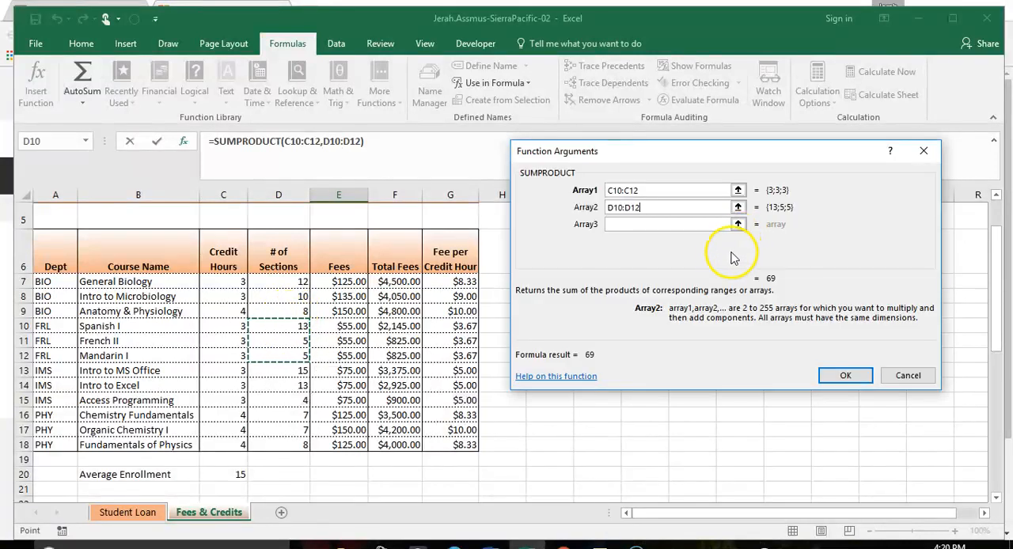
left_click(844, 375)
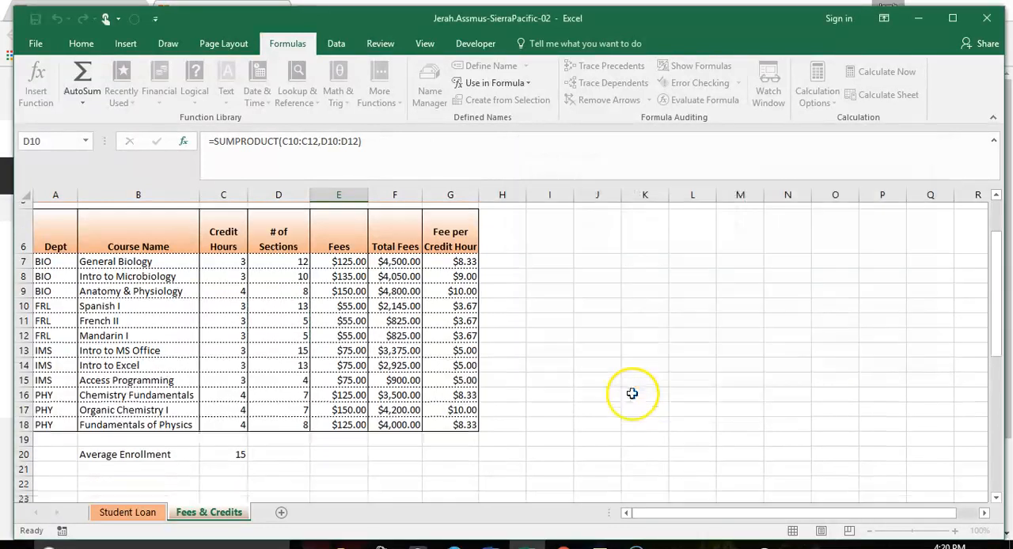
Step: Change the Information Management Systems SUMPRODUCT arguments in E28 to the IMS credit hours C13:C15 and sections D13:D15
scroll(637, 396, "down", 4)
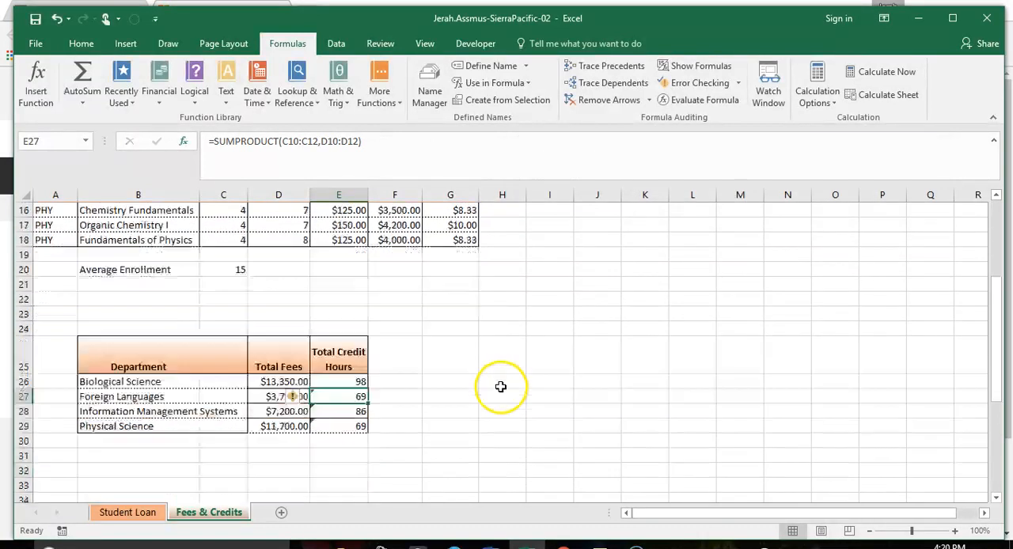
left_click(339, 411)
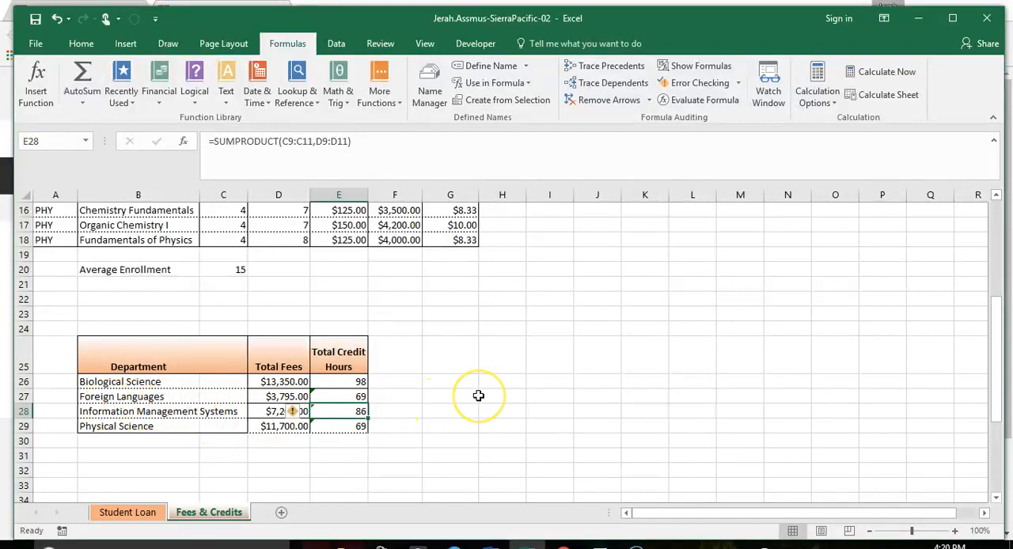
scroll(478, 396, "up", 3)
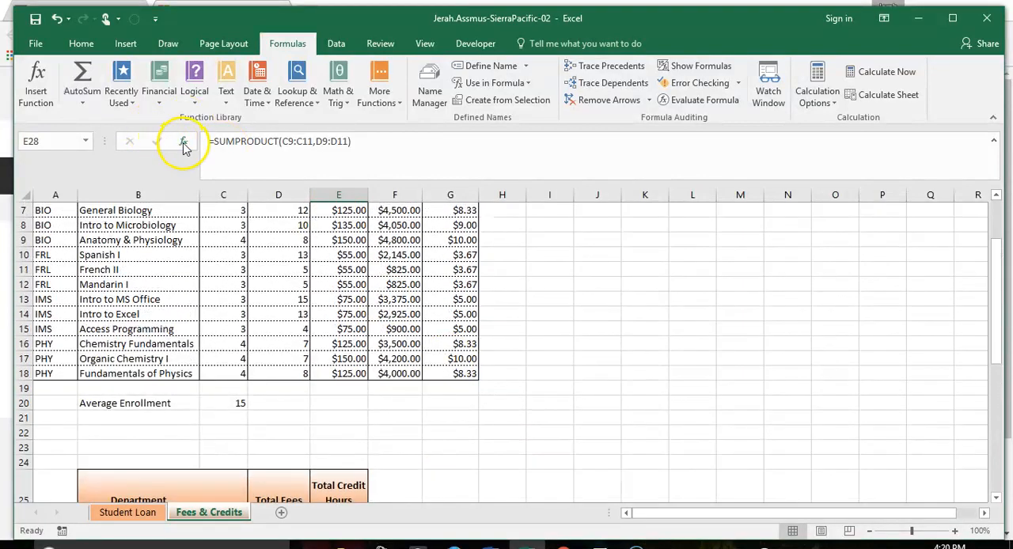
left_click(183, 146)
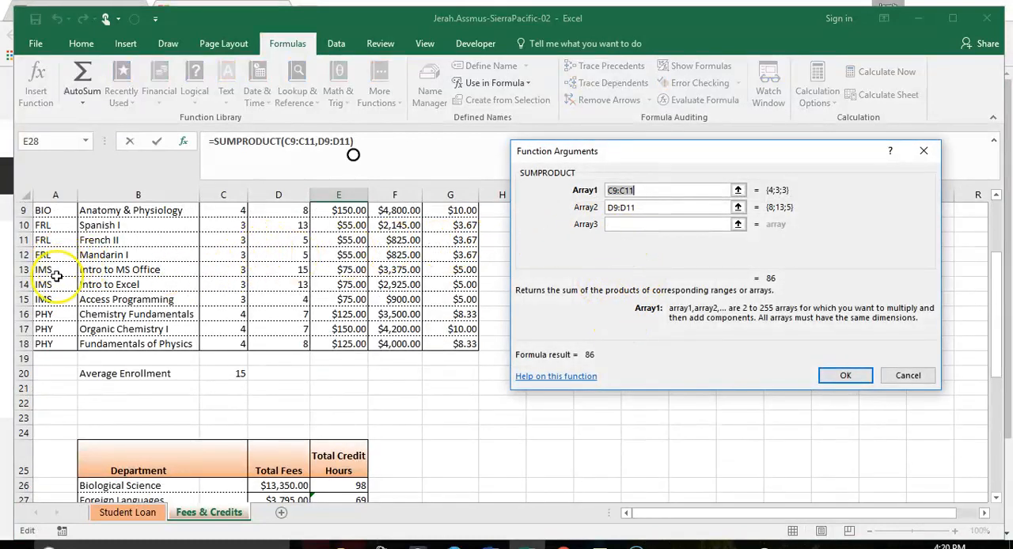
left_click(227, 270)
left_click_drag(228, 270, 224, 295)
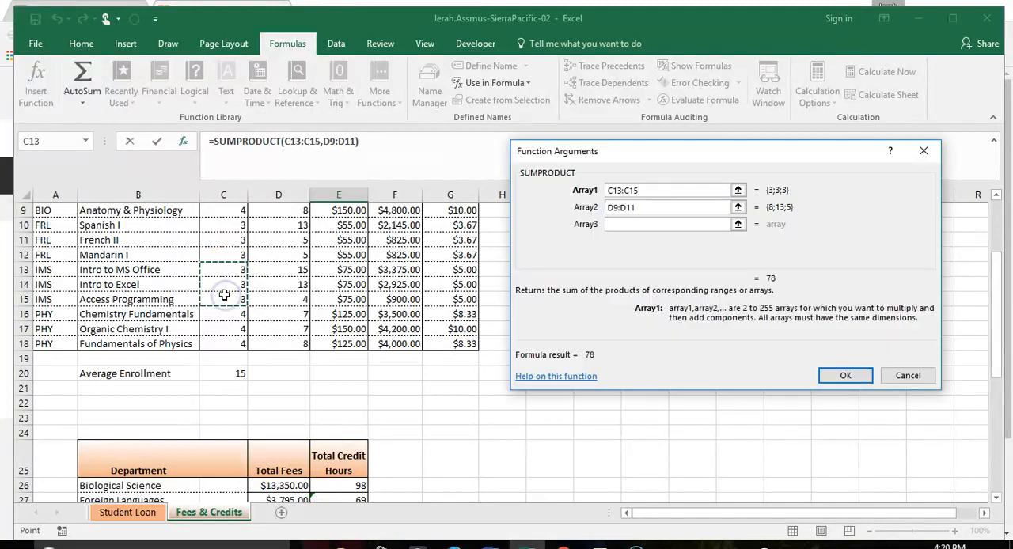
key("Tab")
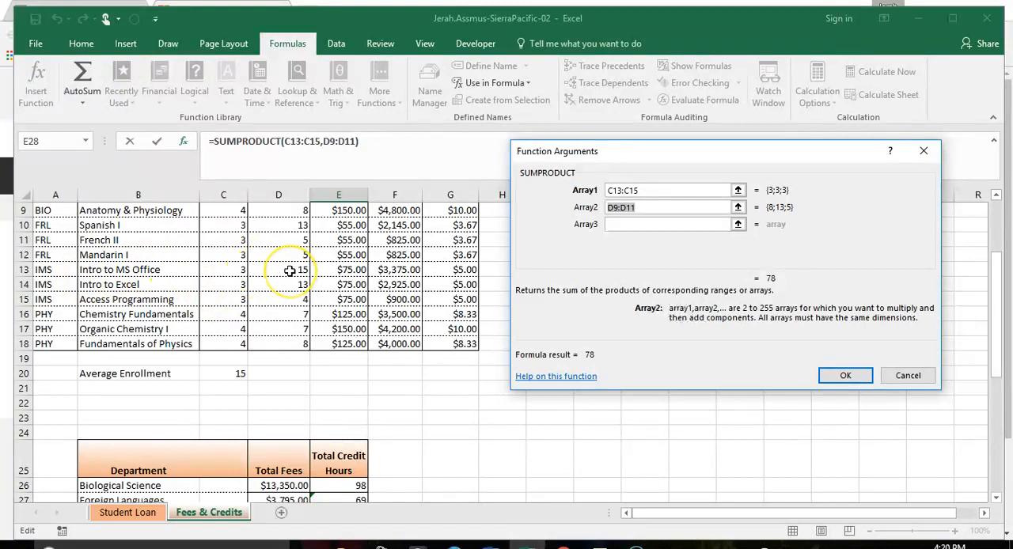
left_click_drag(290, 271, 289, 306)
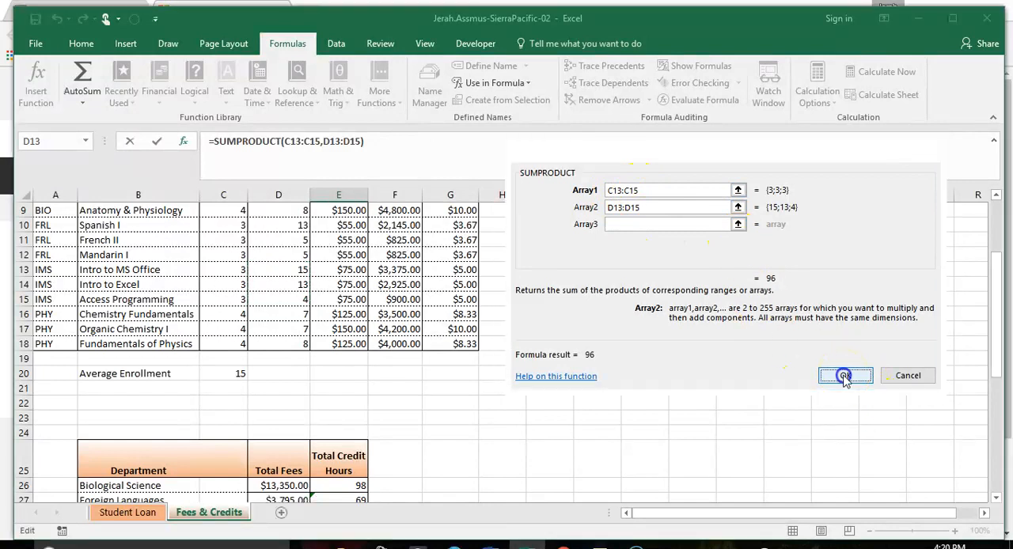
left_click(846, 376)
Step: Change the Physical Science SUMPRODUCT arguments in E29 to the PHY credit hours C16:C18 and sections D16:D18
scroll(515, 386, "down", 2)
left_click(351, 412)
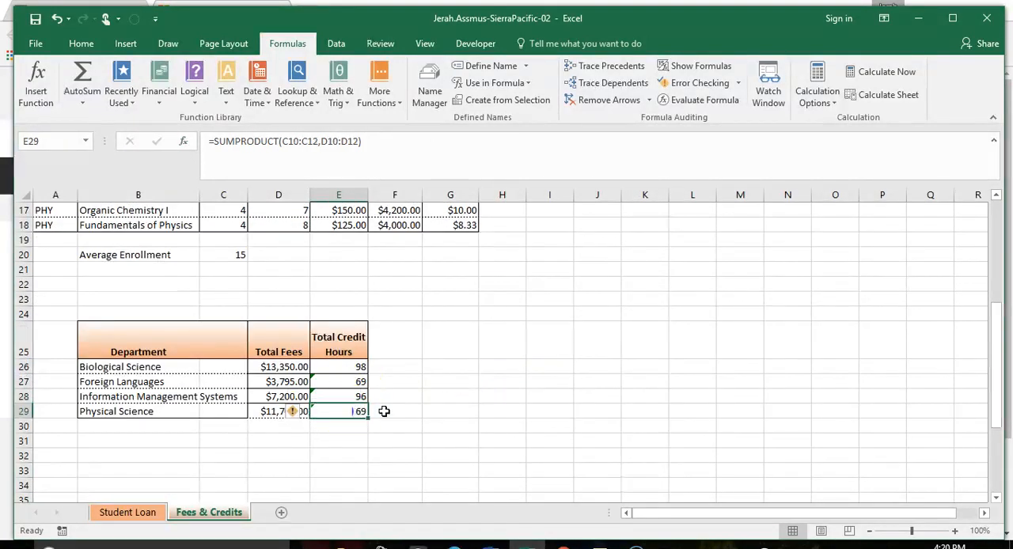
scroll(441, 391, "up", 3)
scroll(442, 390, "up", 3)
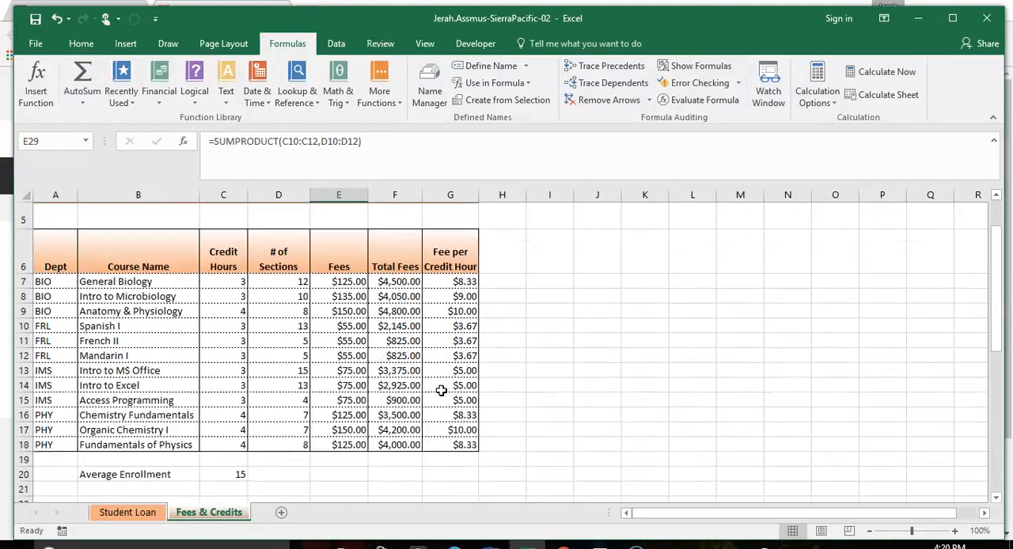
scroll(432, 349, "down", 3)
left_click(183, 142)
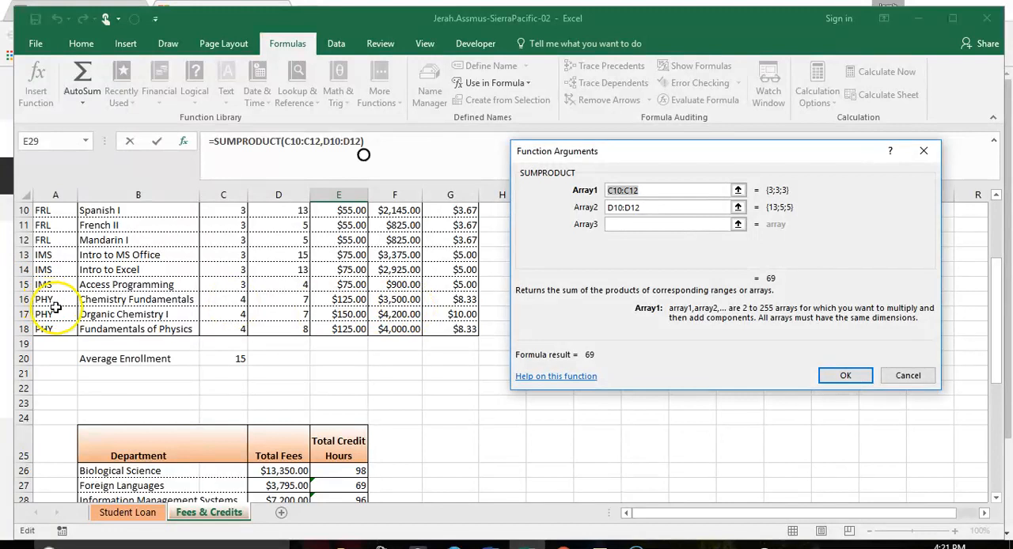
left_click_drag(236, 300, 232, 329)
key("Tab")
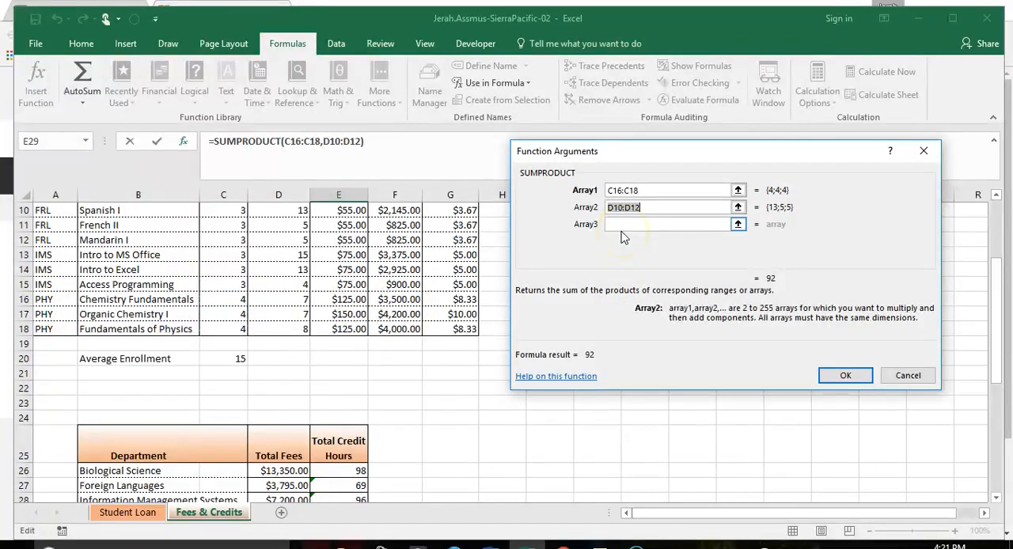
left_click_drag(288, 299, 286, 327)
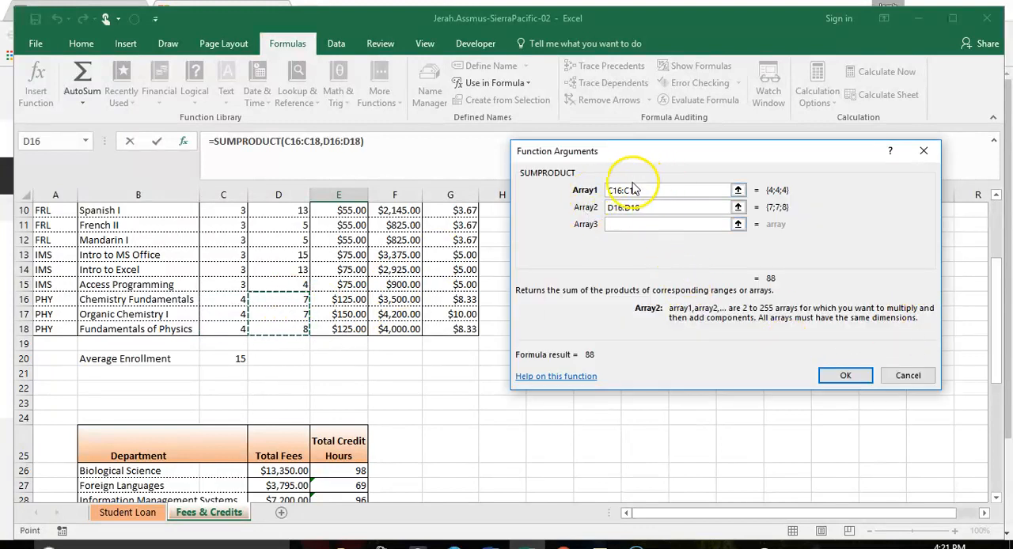
left_click(845, 376)
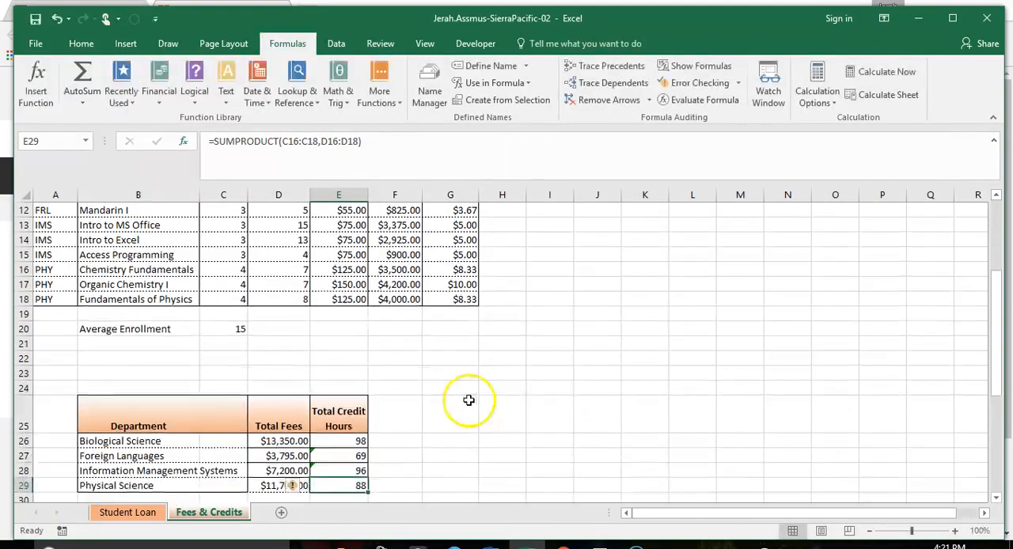
Step: Ignore the formula error flags on the Physical Science and Information Management Systems credit hour totals in E29 and E28
scroll(468, 401, "down", 2)
left_click(305, 397)
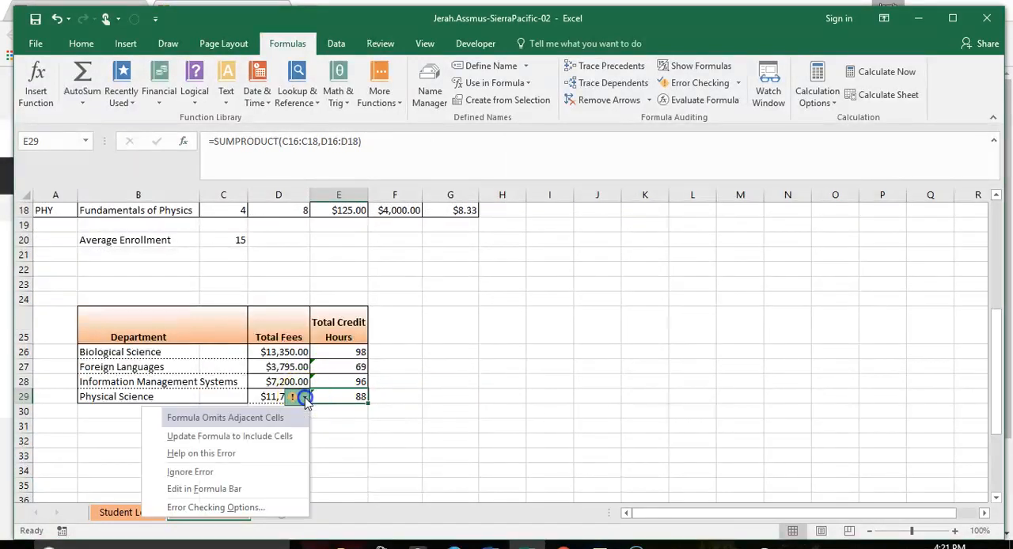
left_click(247, 473)
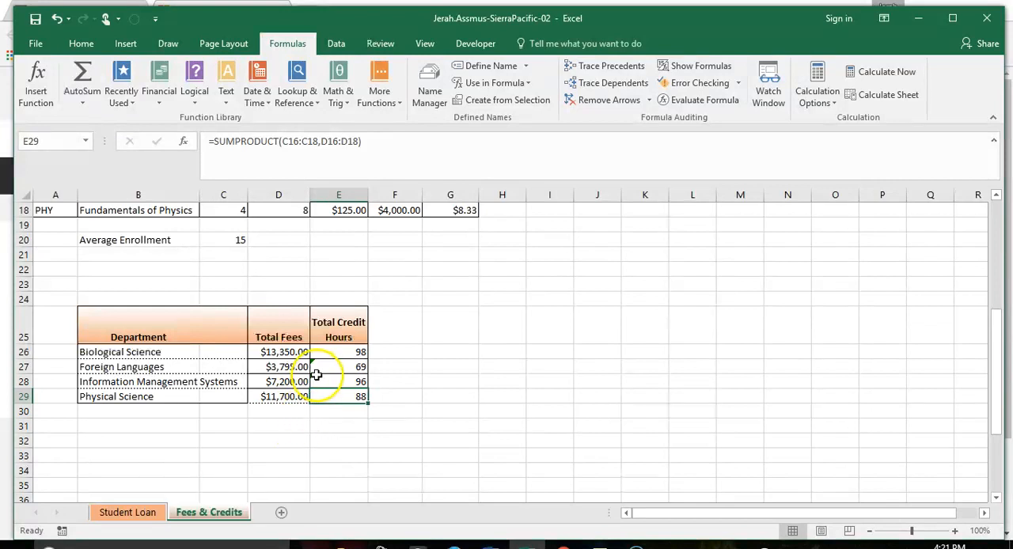
left_click(319, 380)
left_click(302, 384)
left_click(244, 458)
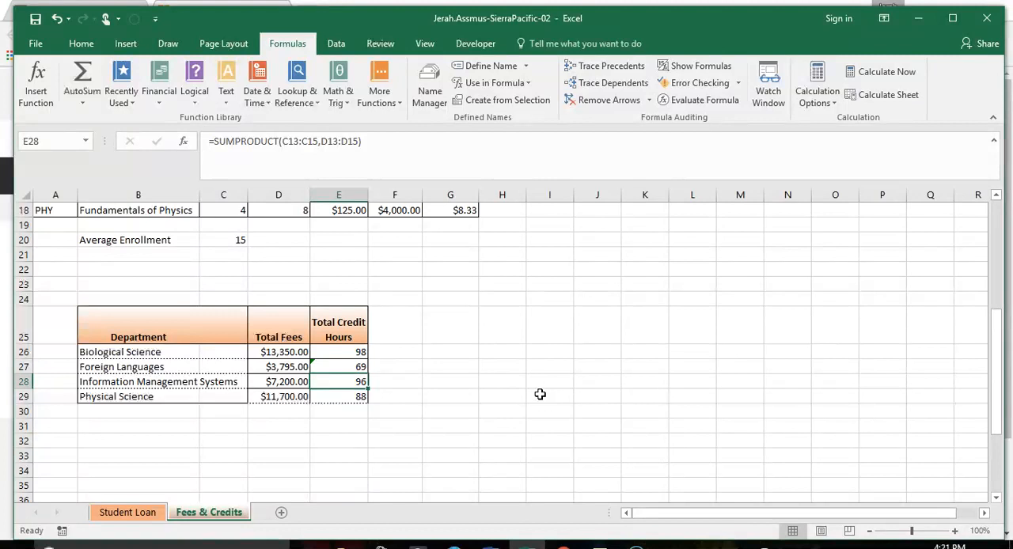
left_click(544, 389)
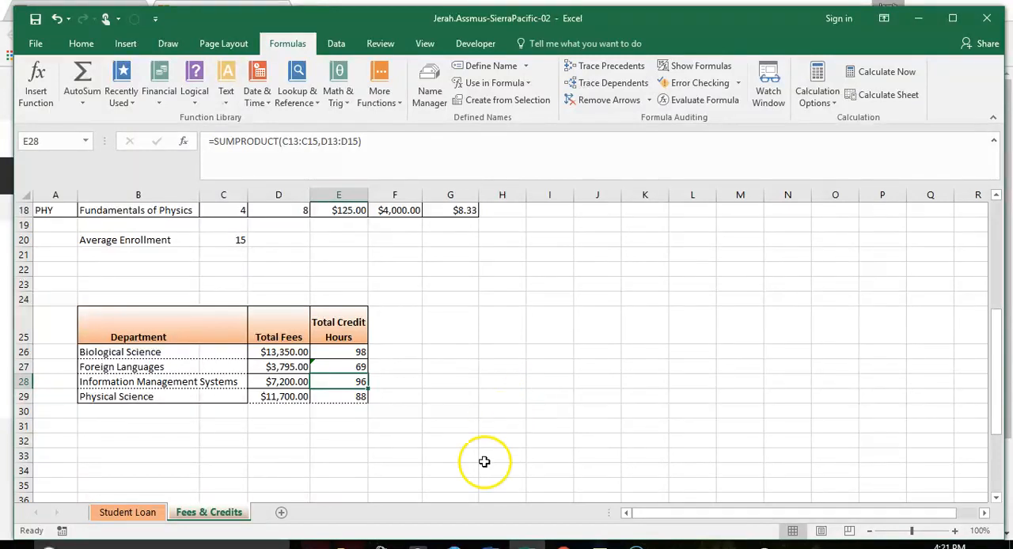
Step: Insert the current date with the TODAY function in cell G30 and return to cell A1
left_click(456, 399)
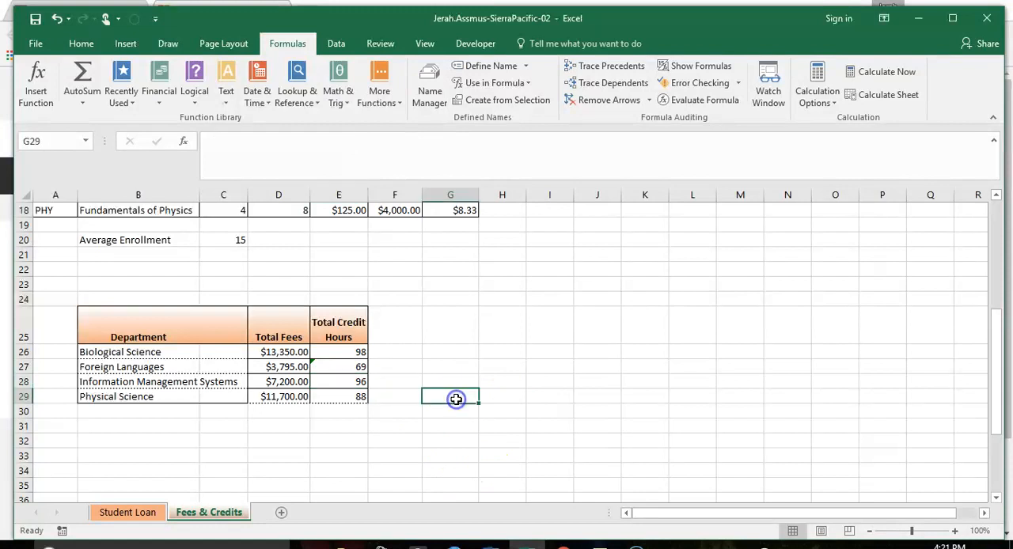
left_click(453, 412)
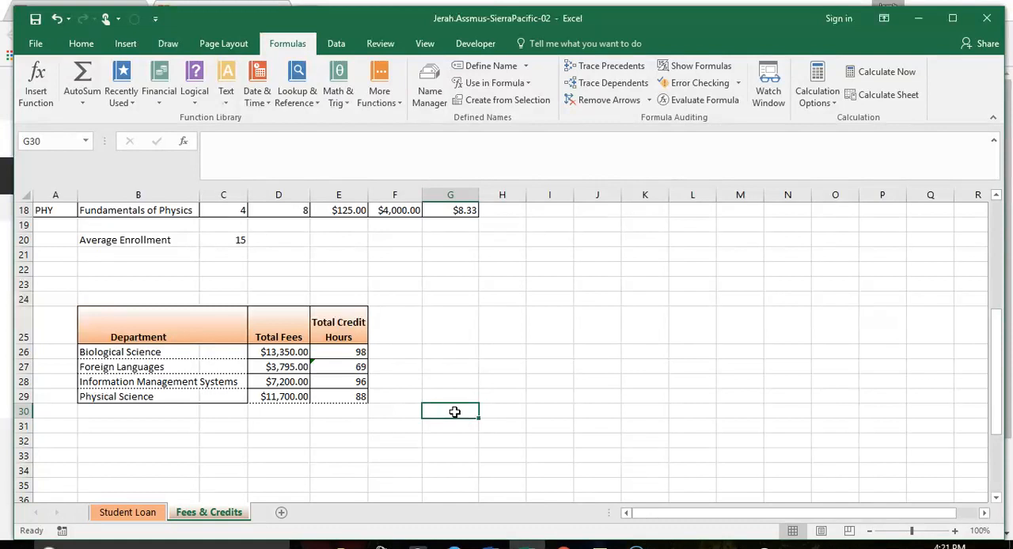
type("=")
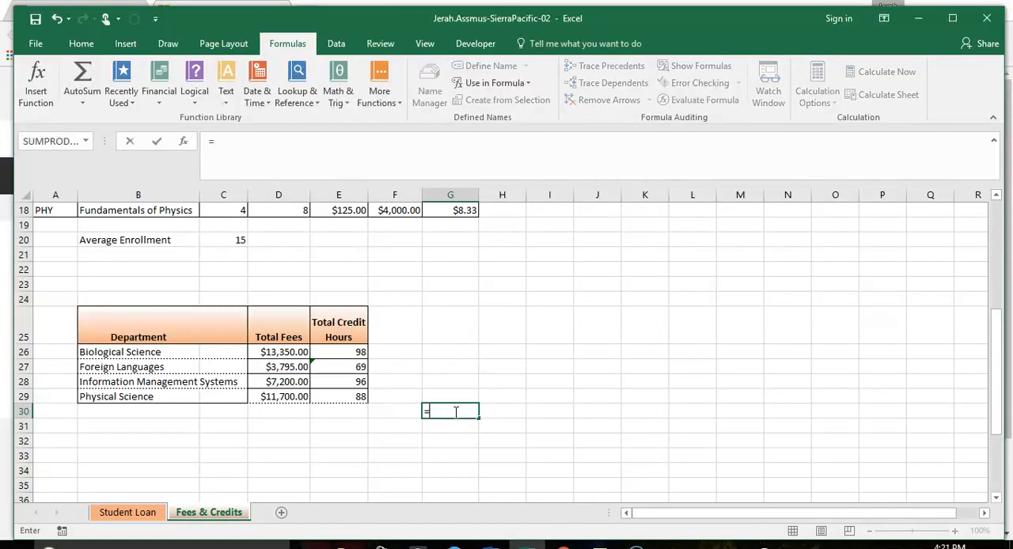
type("to")
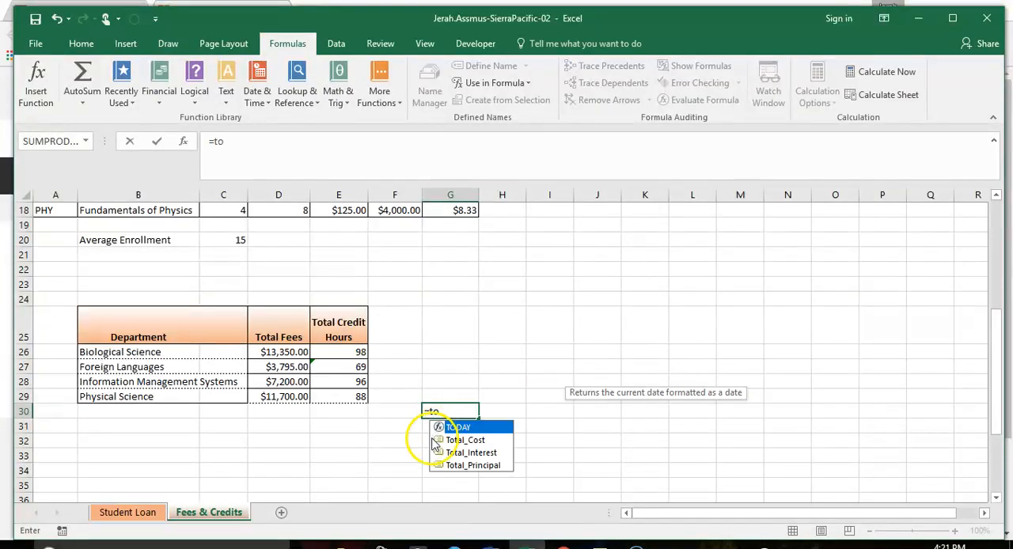
double_click(463, 428)
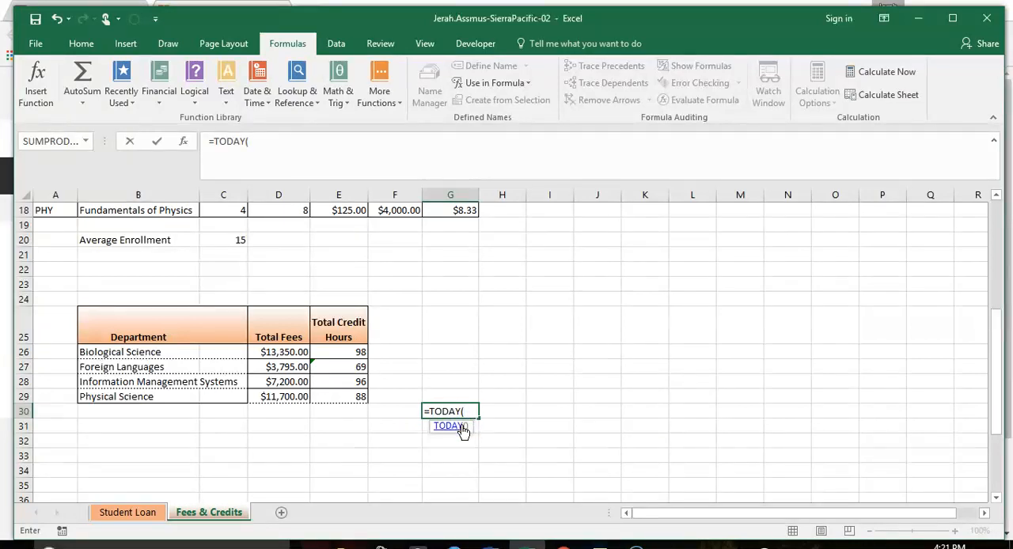
key("Return")
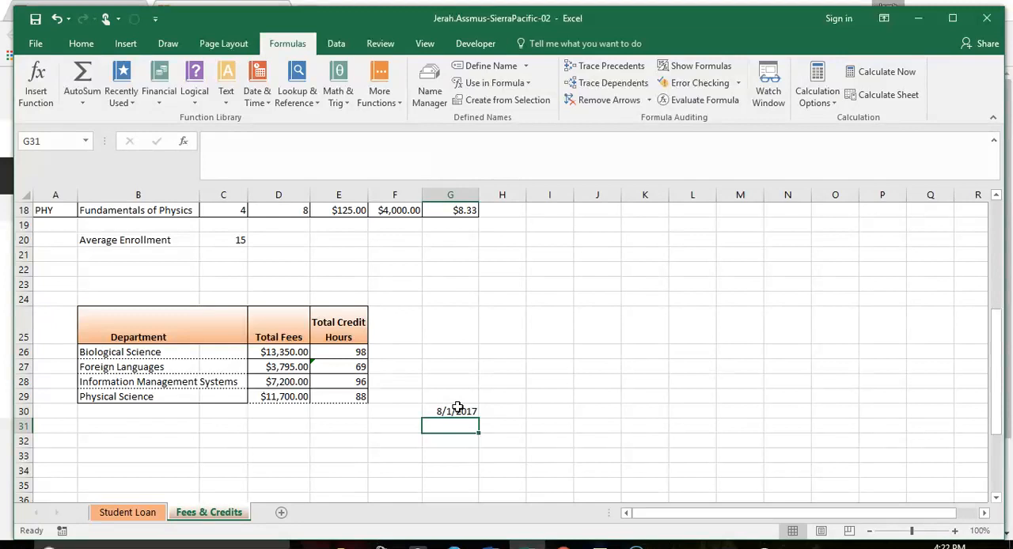
key("ctrl+Home")
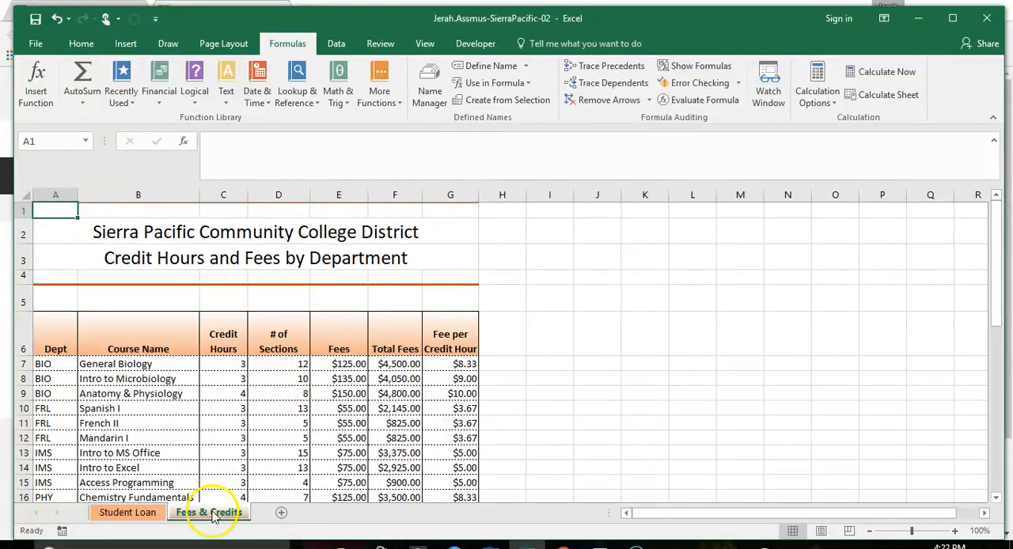
Step: Add a new worksheet after Fees & Credits and name it Range Names
left_click(285, 516)
double_click(271, 513)
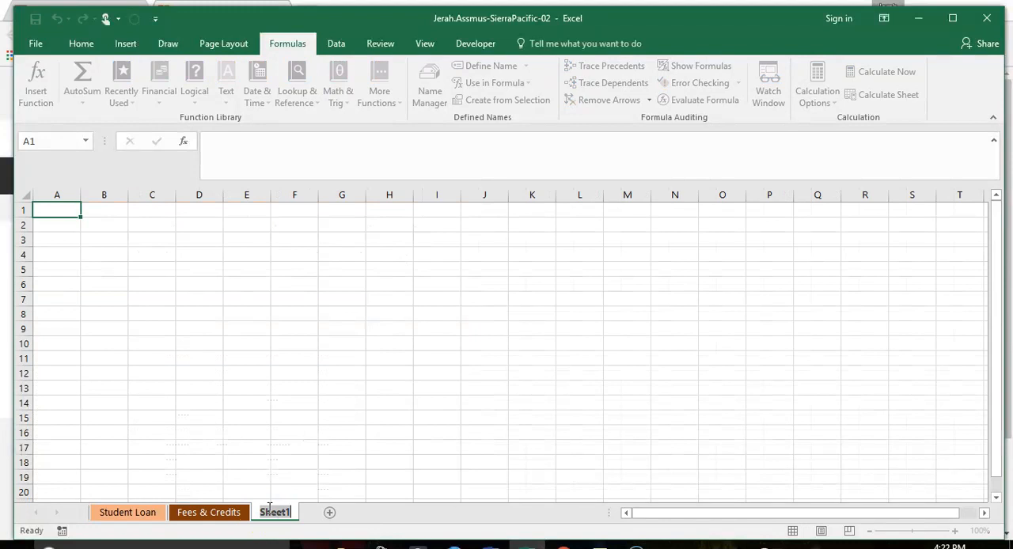
type("R")
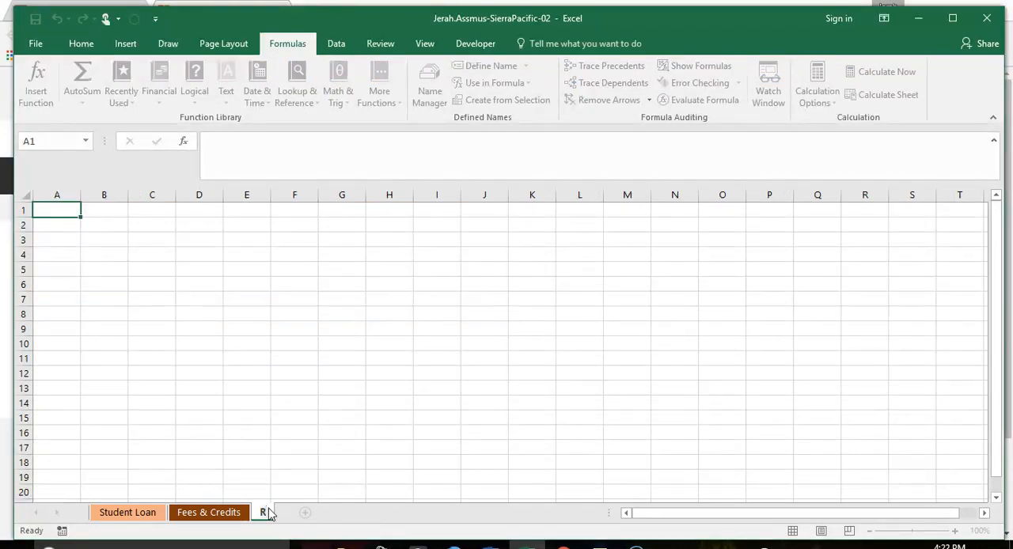
type("ange")
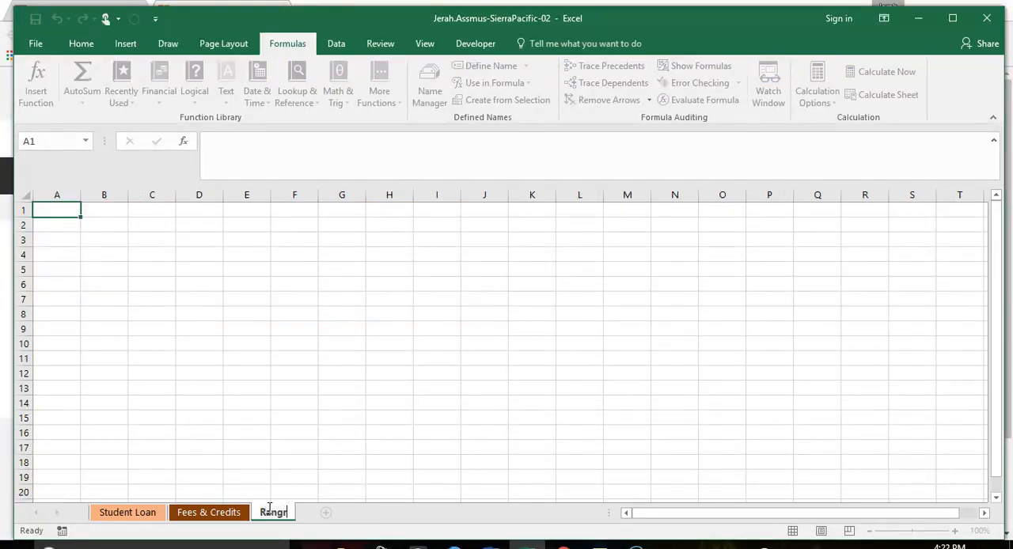
type("e Names")
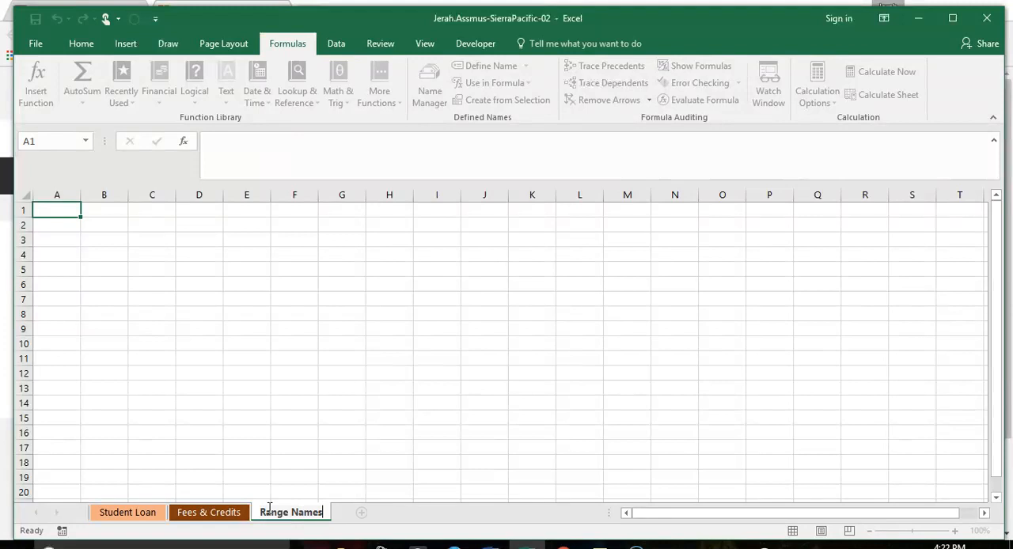
Step: Paste the full list of defined range names into the Range Names sheet, starting at cell A1
left_click(61, 214)
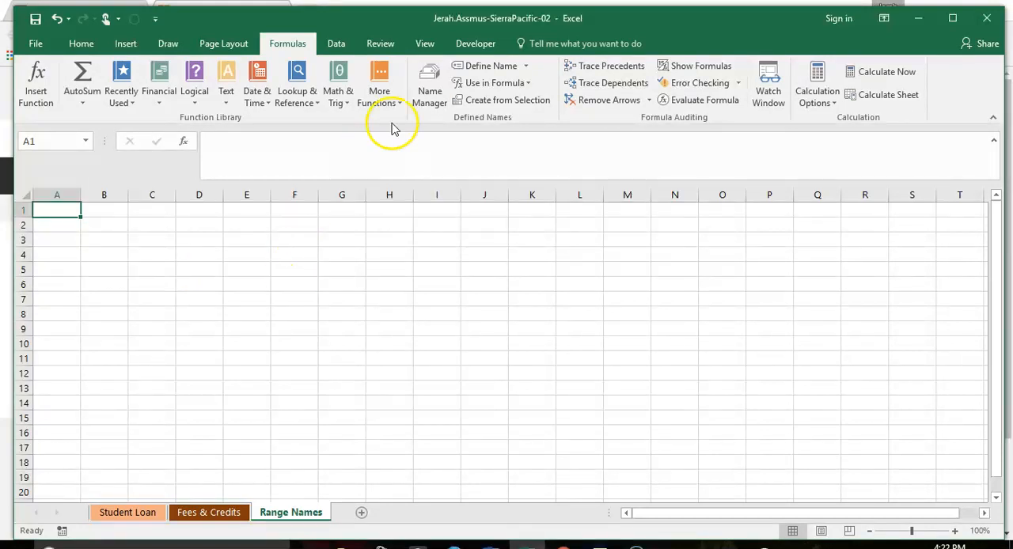
left_click(502, 84)
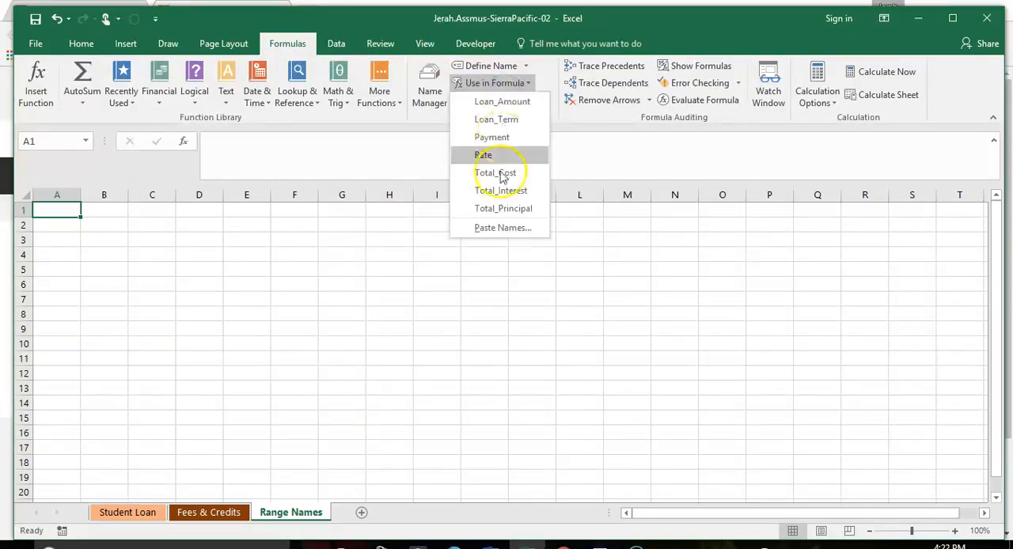
left_click(502, 228)
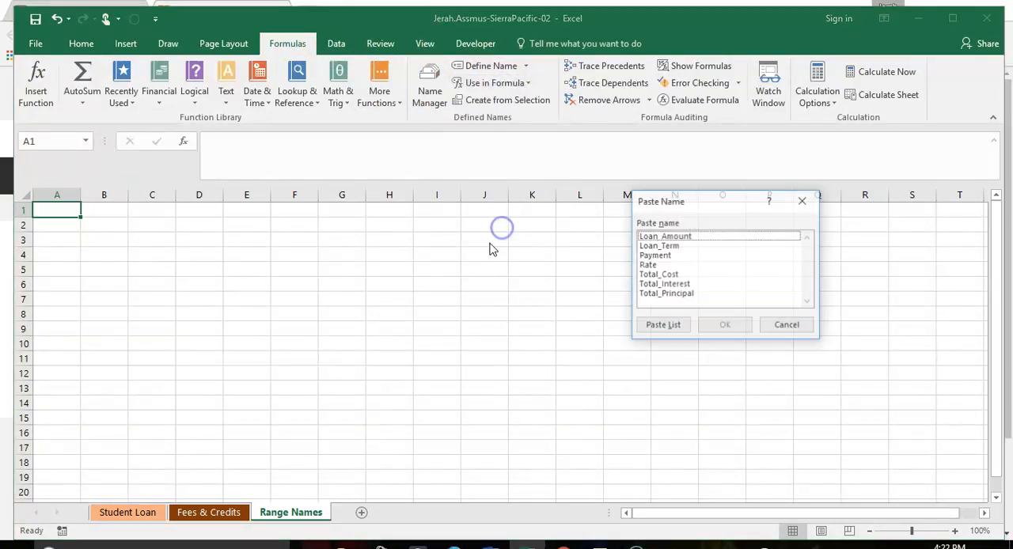
left_click(663, 326)
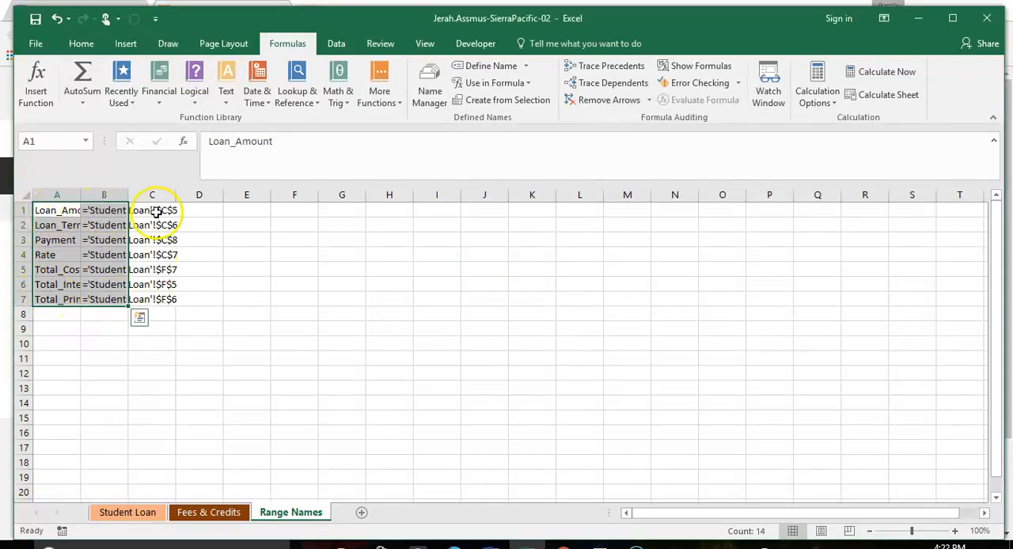
Step: AutoFit the column widths of the Range Names sheet to the pasted names and references
left_click(23, 196)
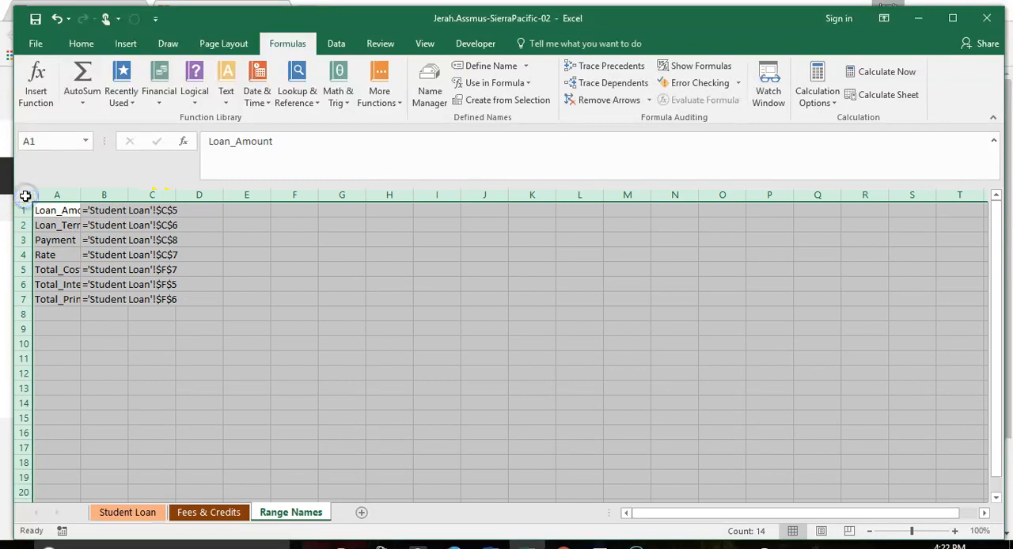
double_click(81, 195)
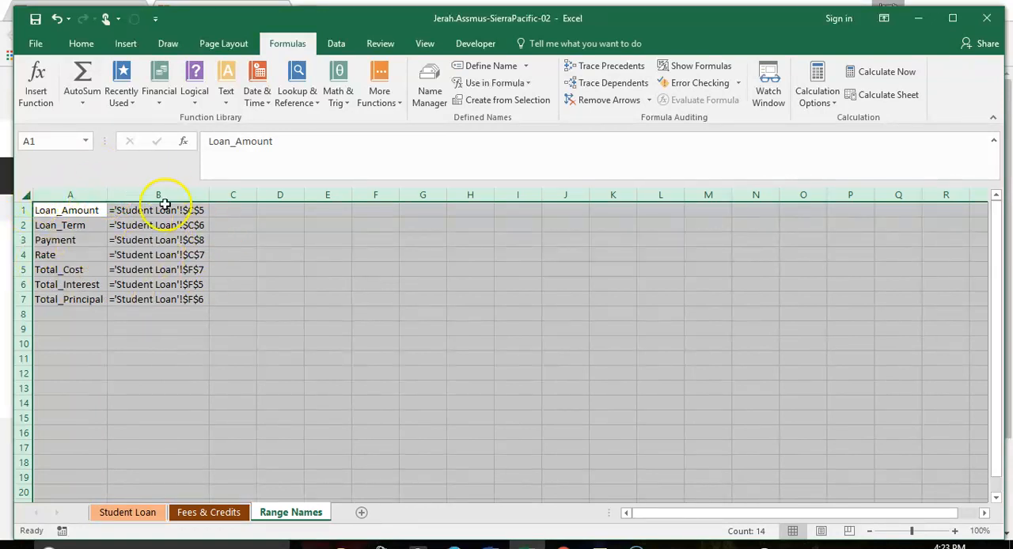
left_click(248, 283)
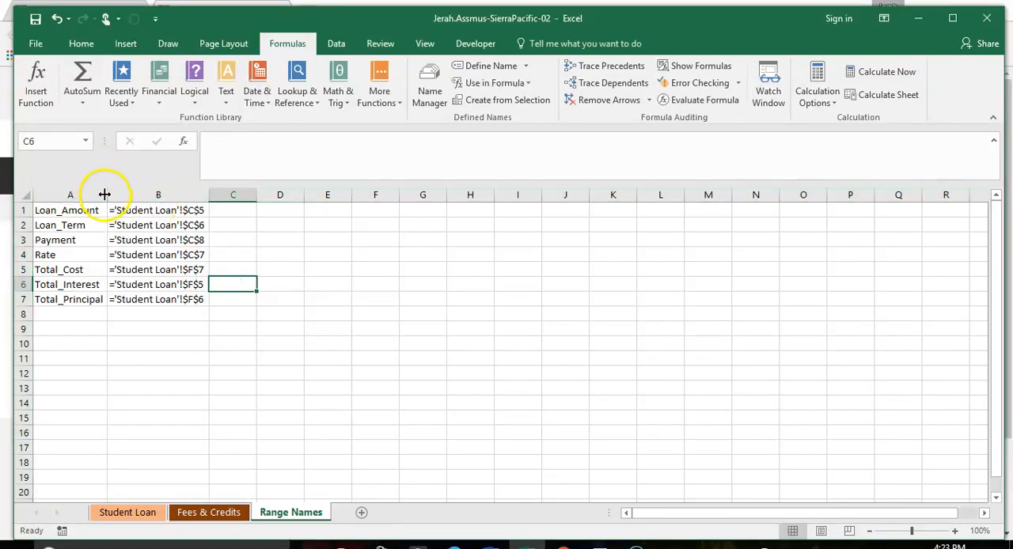
left_click_drag(129, 196, 107, 195)
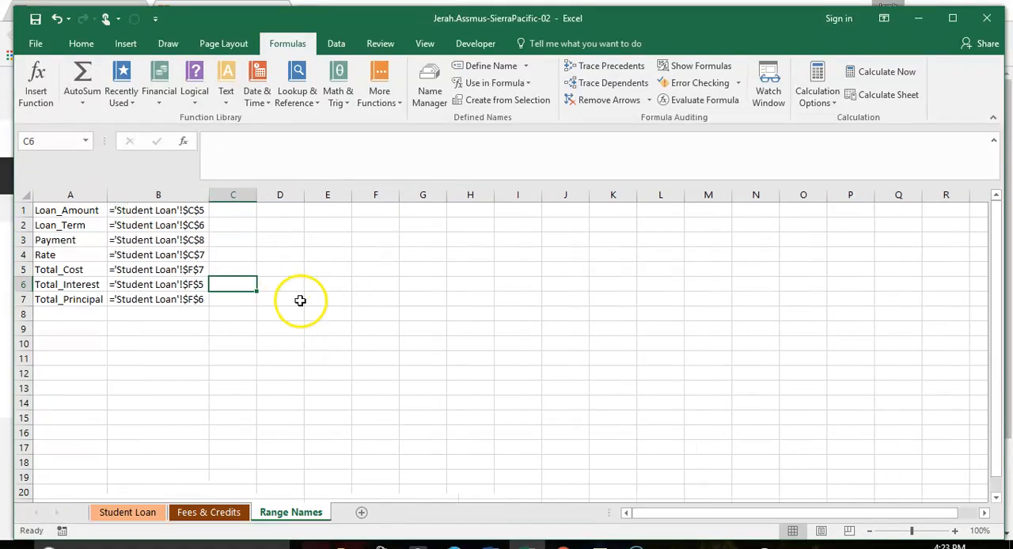
left_click(300, 299)
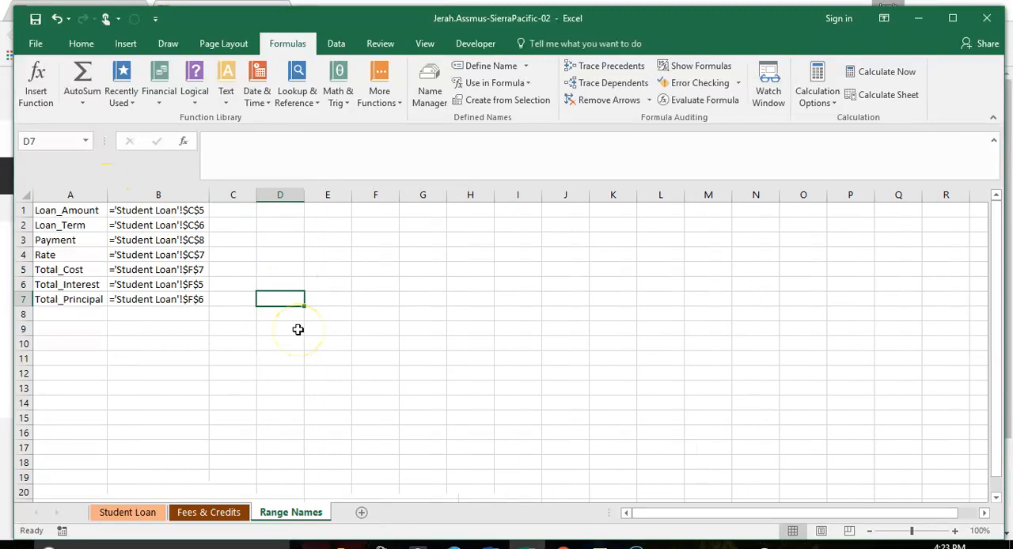